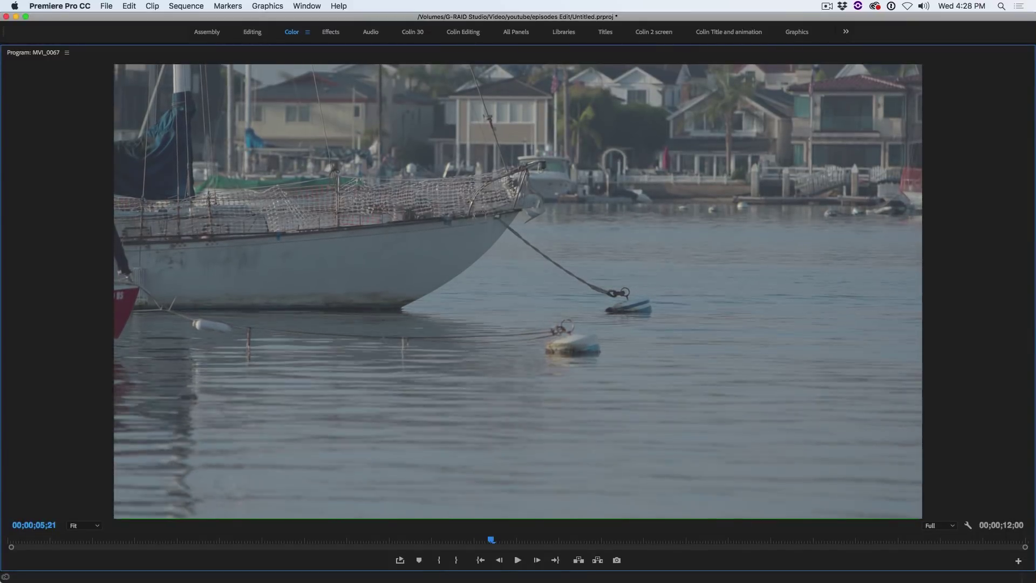
Advance the harbor clip preview a few frames
key(shift+Right)
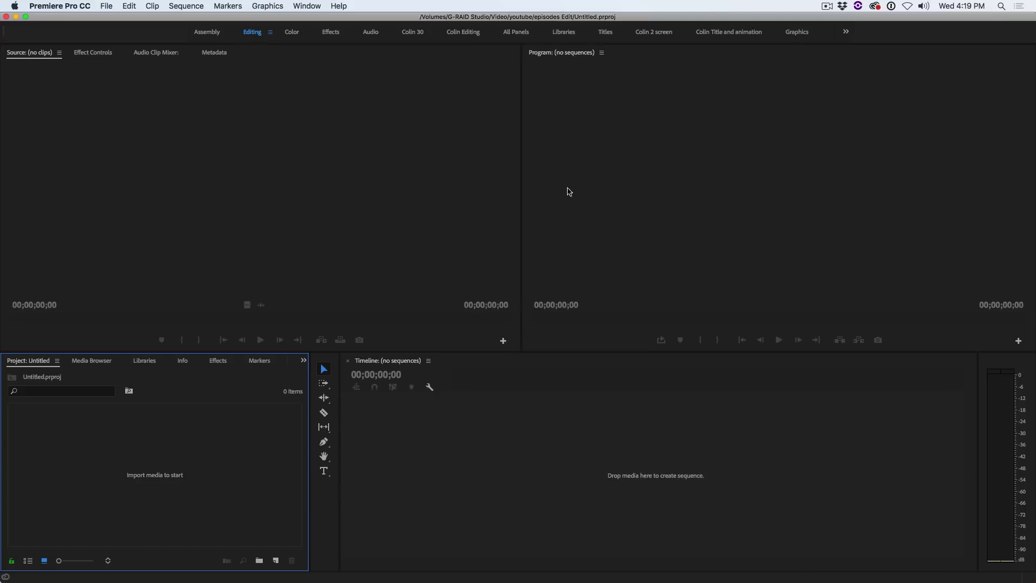
Import MVI_0067.MP4 from the C200 folder and preview its frames
double_click(144, 470)
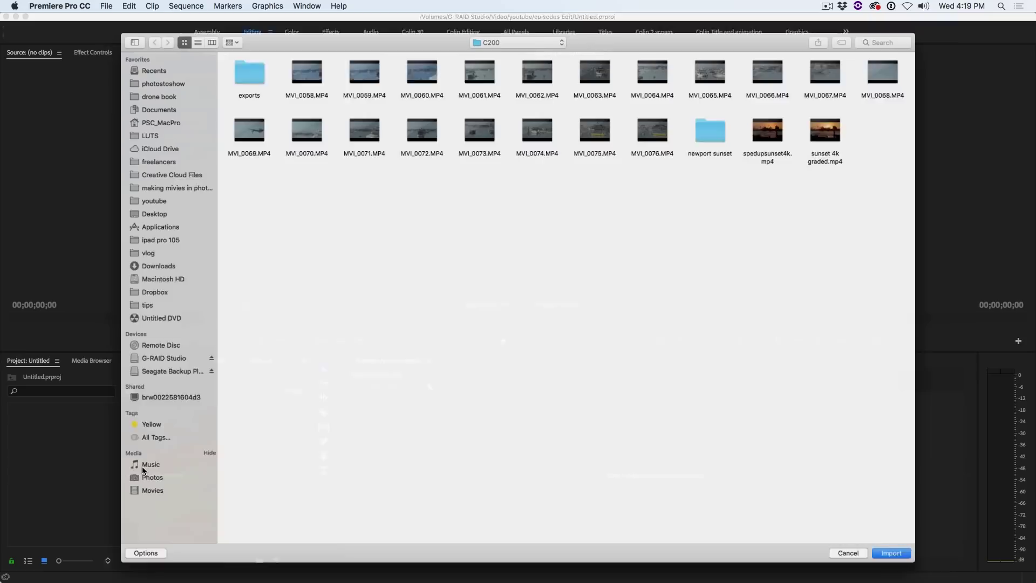
key(Return)
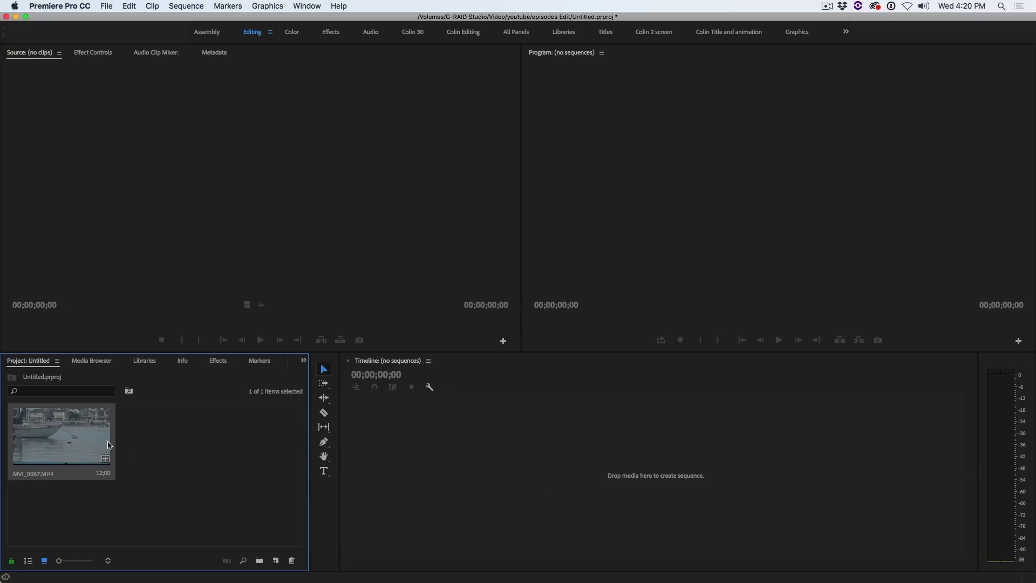
click(69, 437)
Create an MVI_0067 sequence from the harbor clip and zoom the timeline to fit
drag(69, 437, 229, 458)
drag(271, 537, 276, 560)
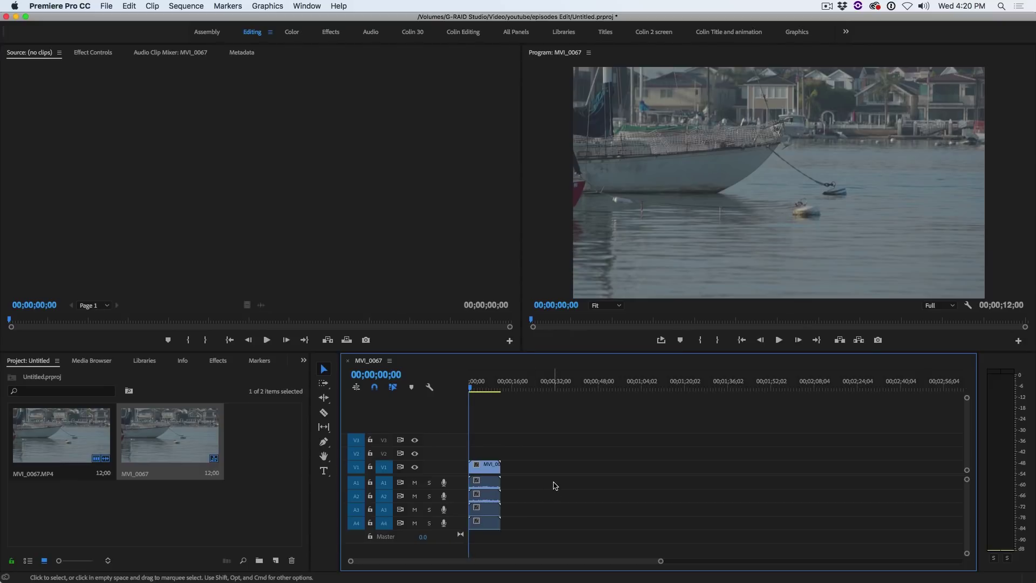
key(backslash)
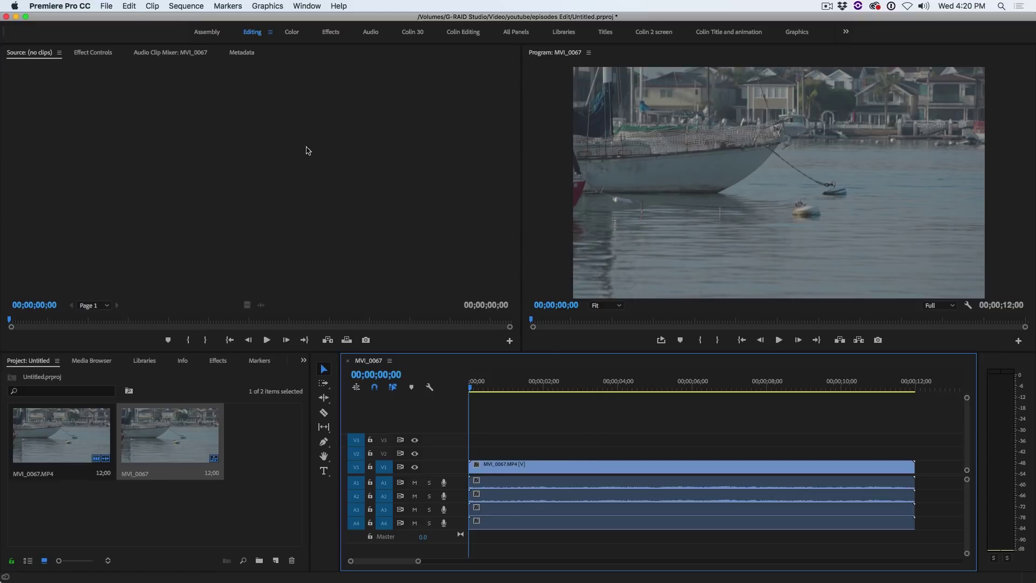
click(193, 5)
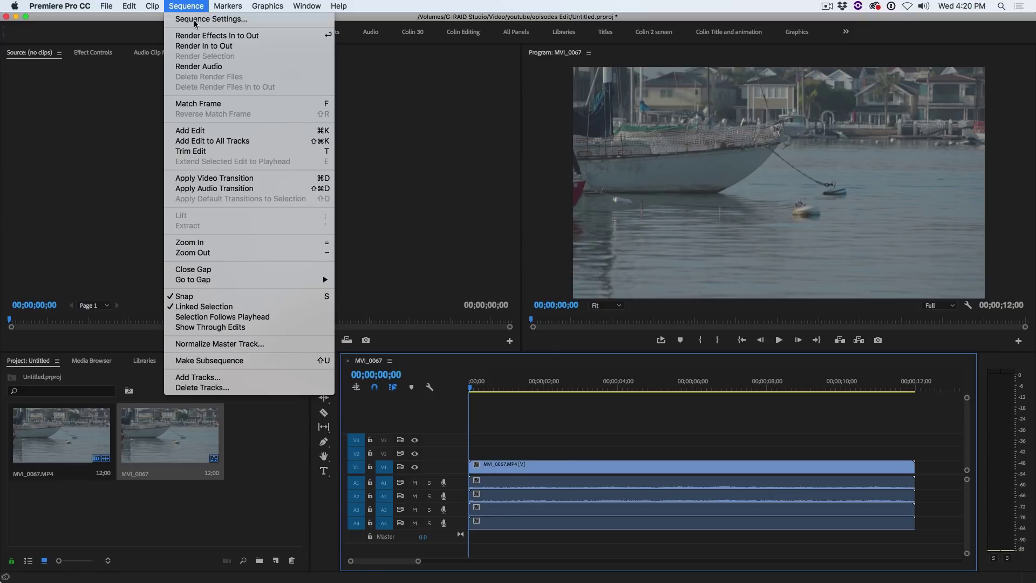
click(195, 22)
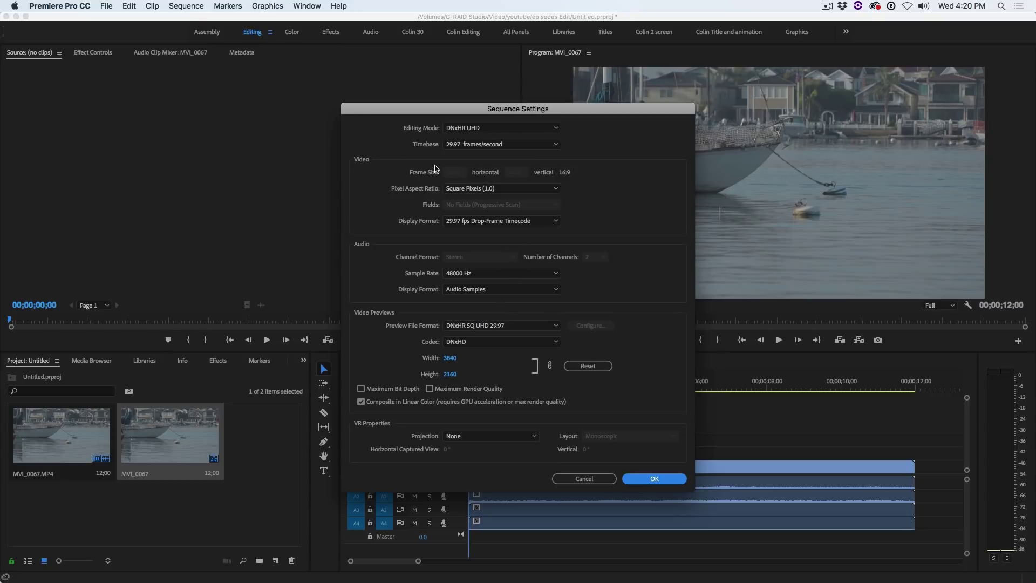
click(651, 479)
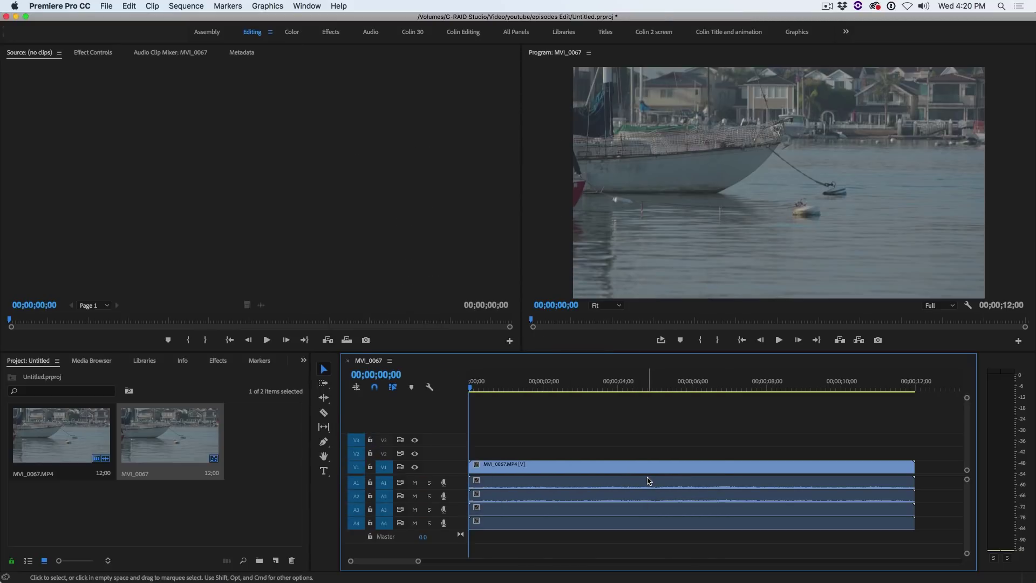
Play the sequence, stop near 00;00;05;05, and select the A1 audio clip
key(space)
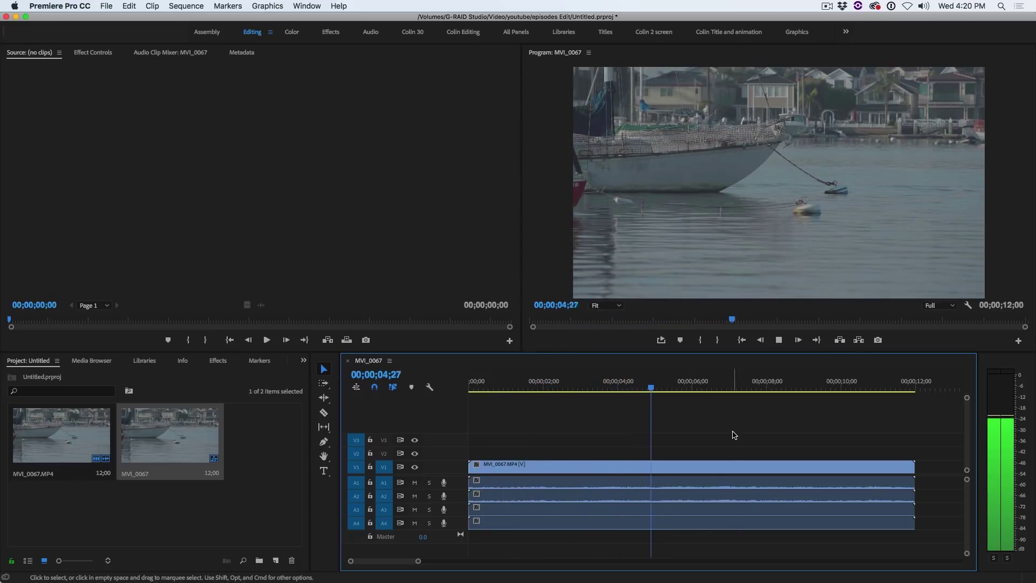
key(space)
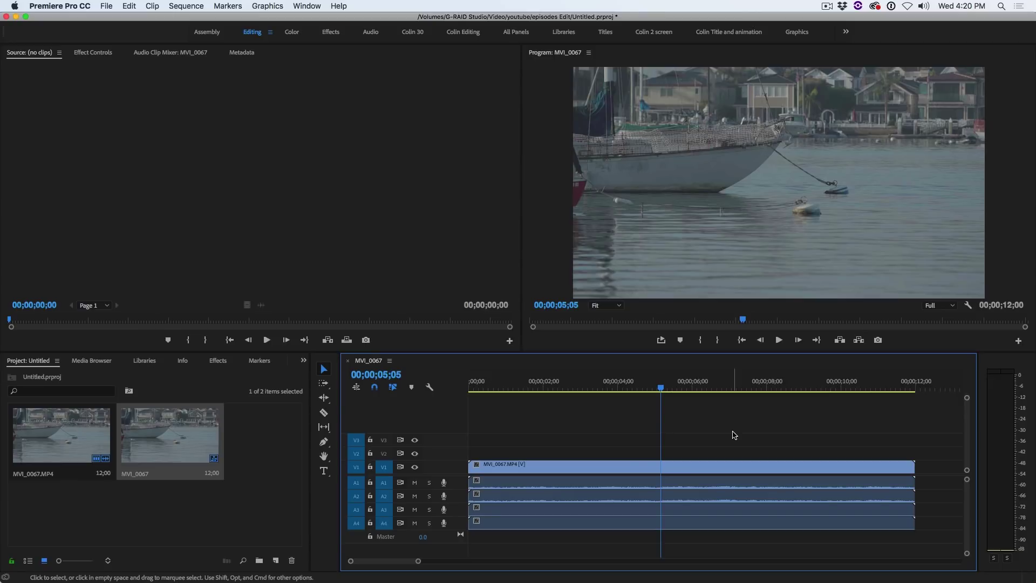
click(528, 513)
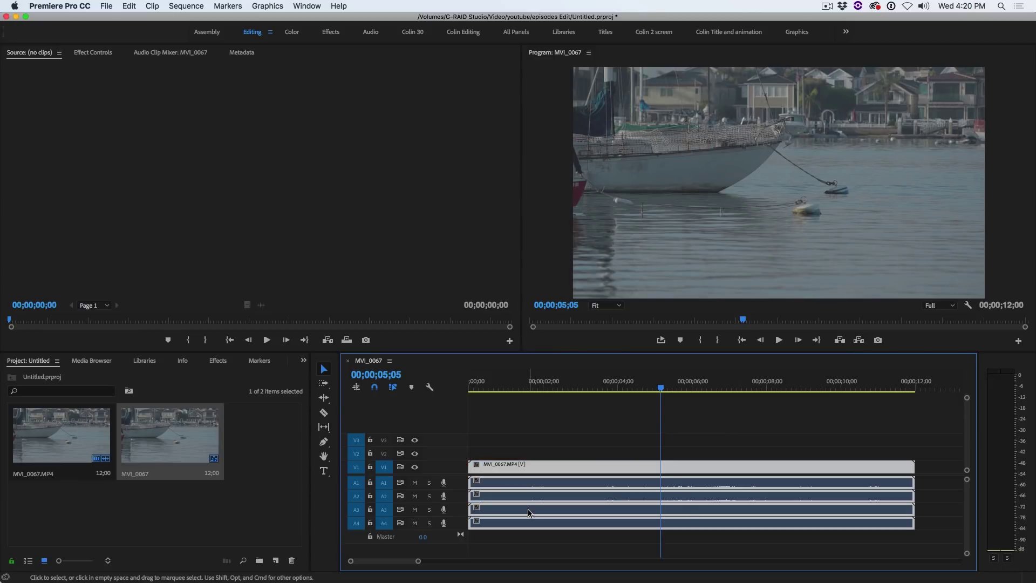
click(540, 543)
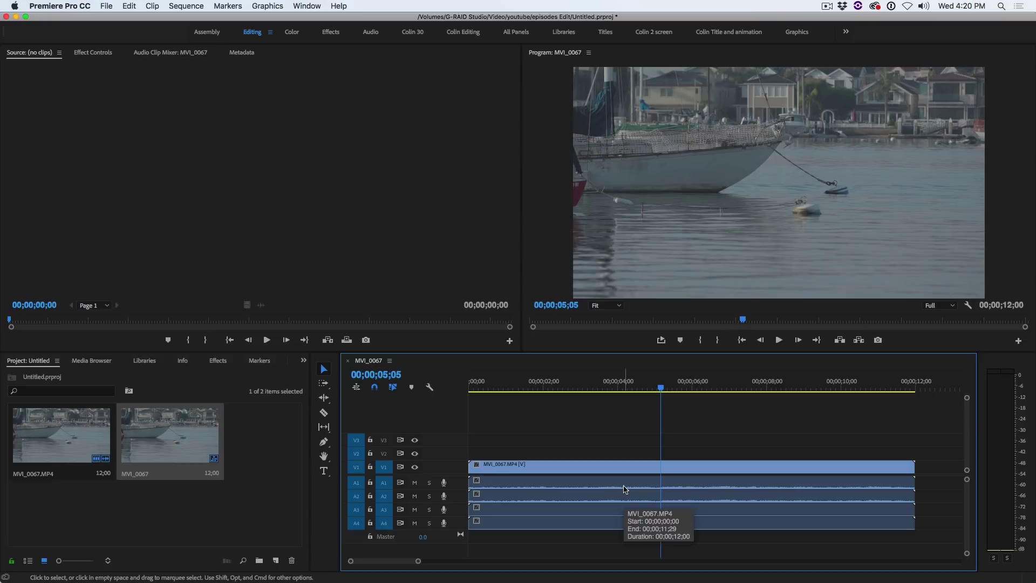
click(518, 486)
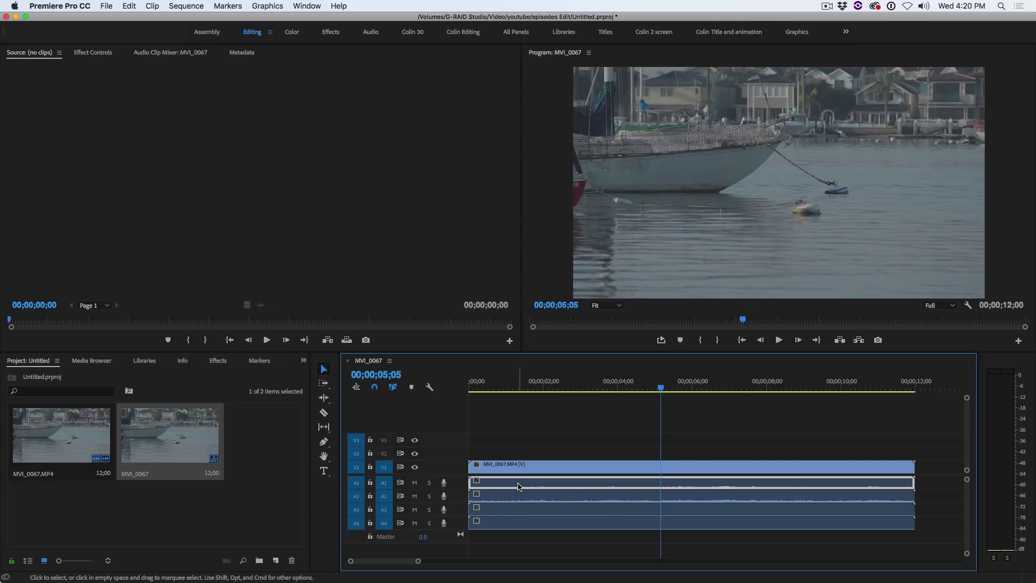
Clear the audio clips on tracks A3 and A4
click(520, 509)
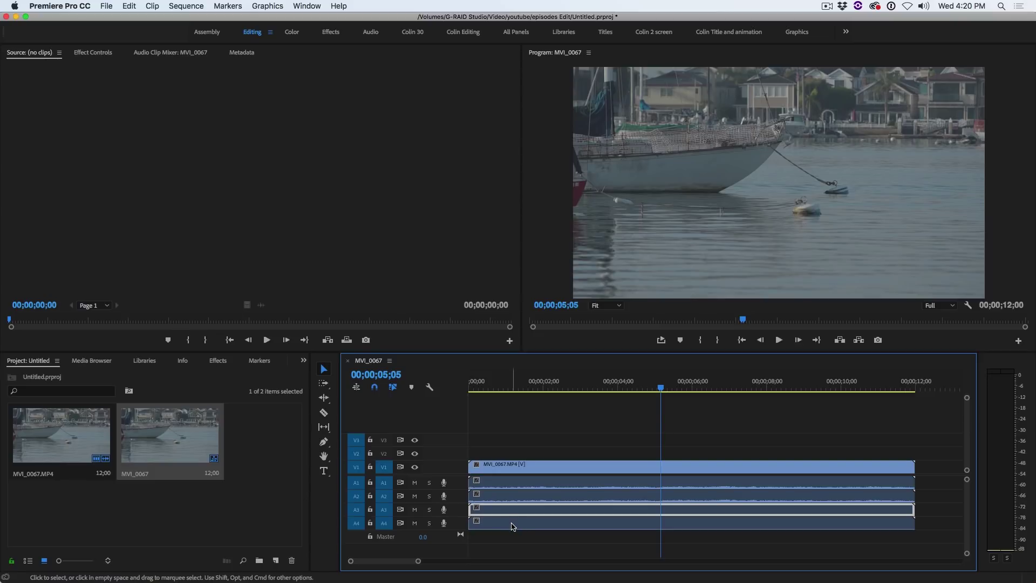
shift+click(512, 526)
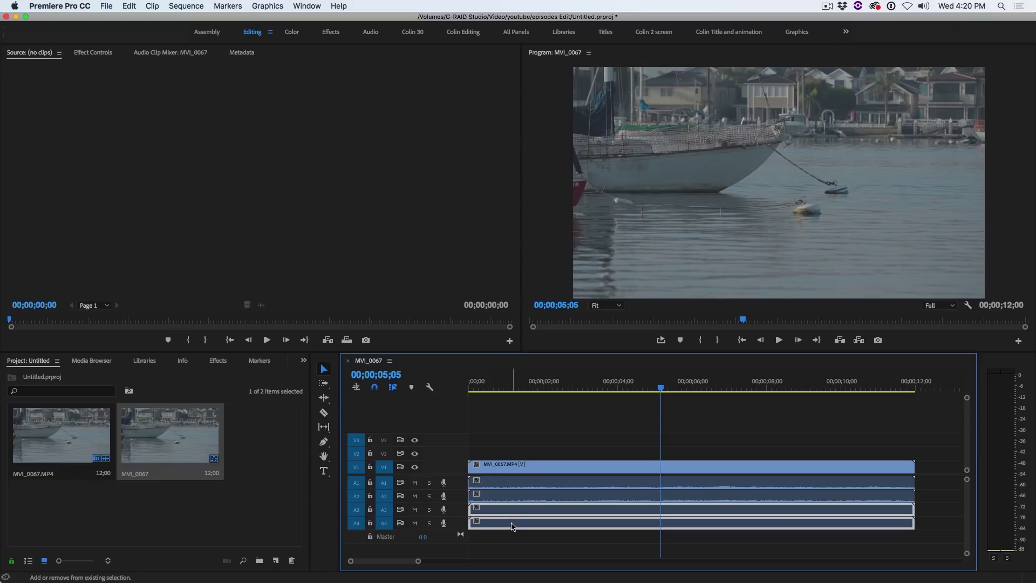
right_click(554, 511)
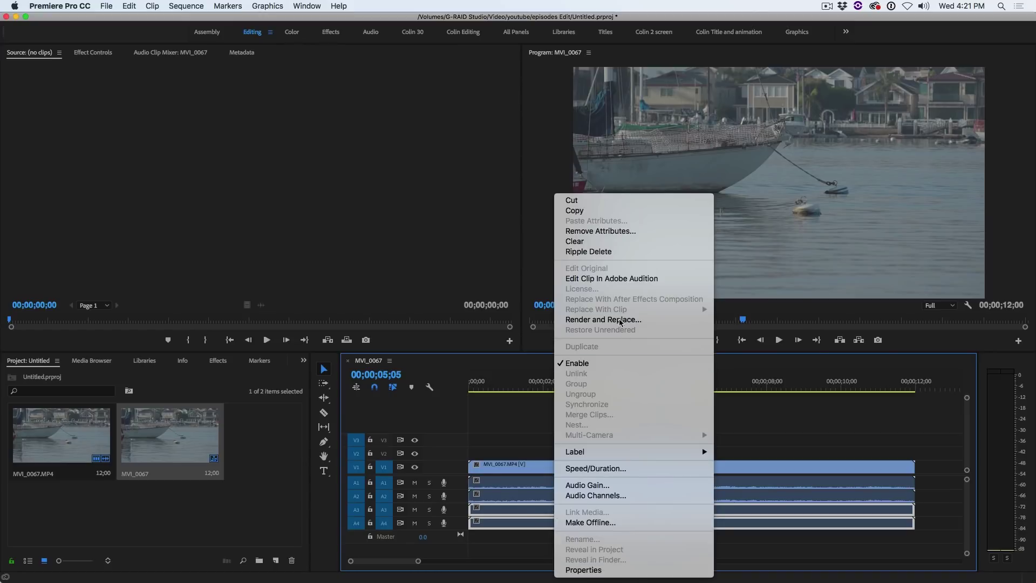
click(604, 242)
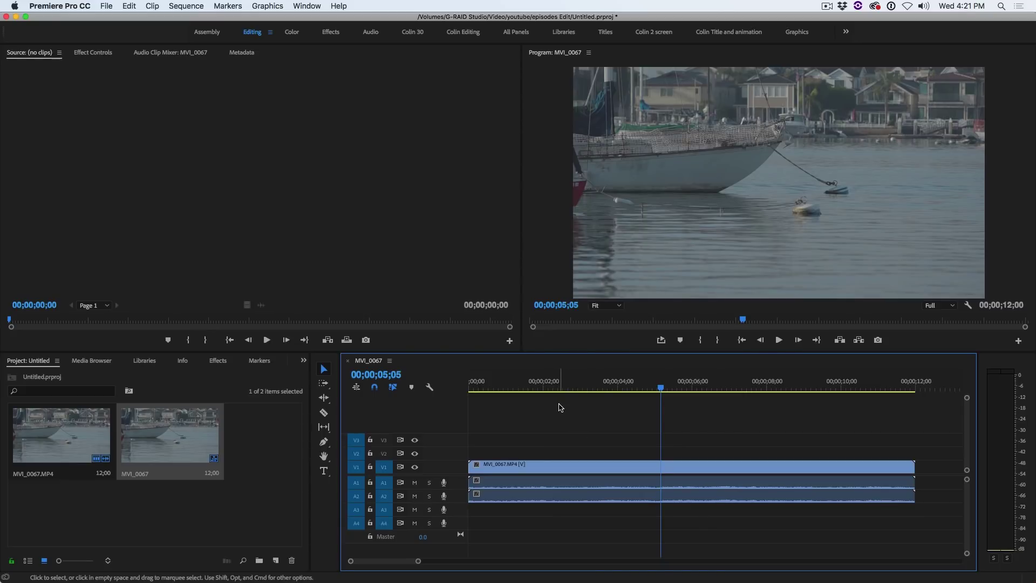
Check the linking of the video, A1 and A2 clips without changing anything
click(562, 488)
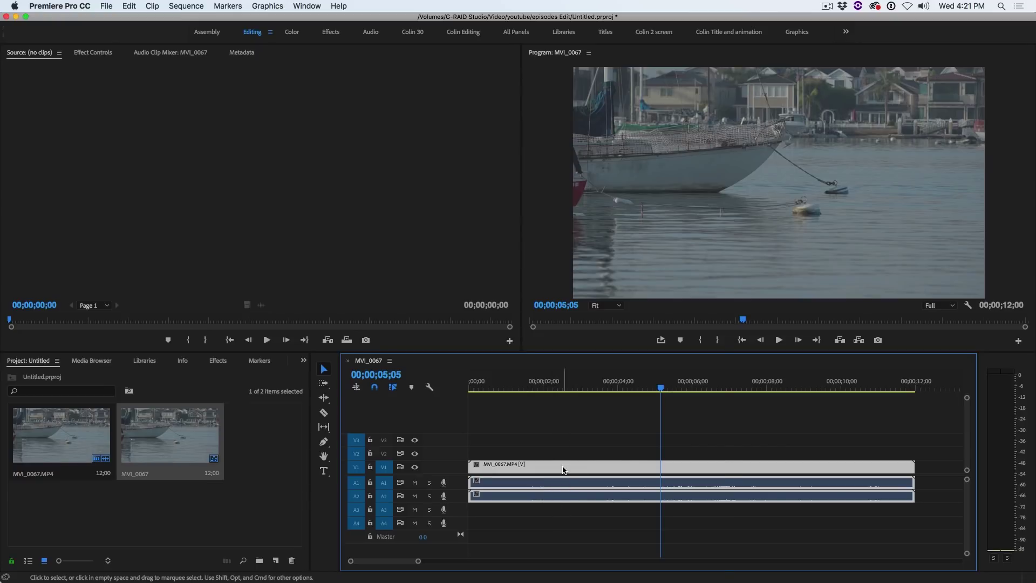
right_click(563, 469)
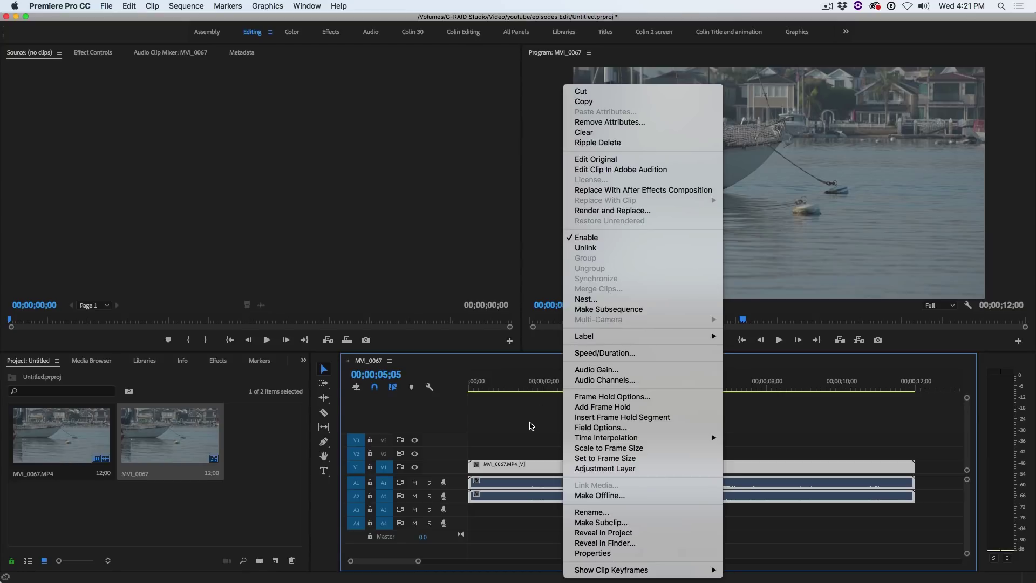
click(532, 425)
click(548, 529)
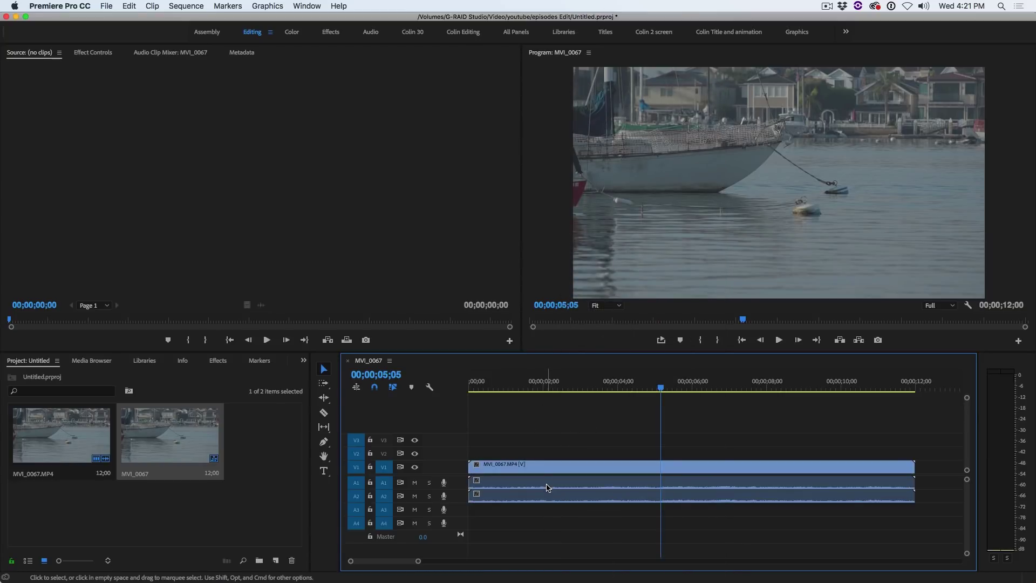
click(548, 487)
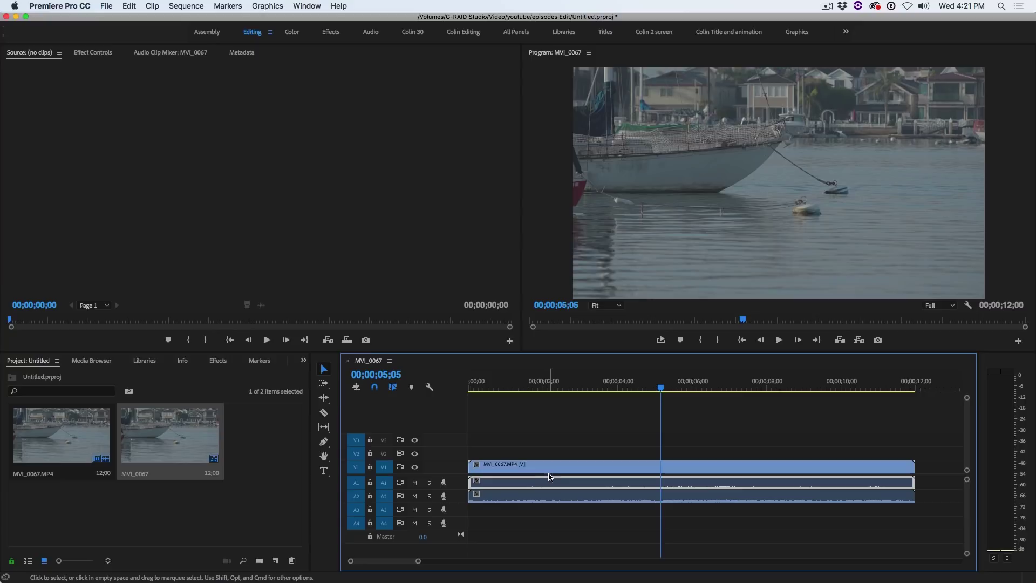
click(549, 471)
click(562, 485)
click(559, 525)
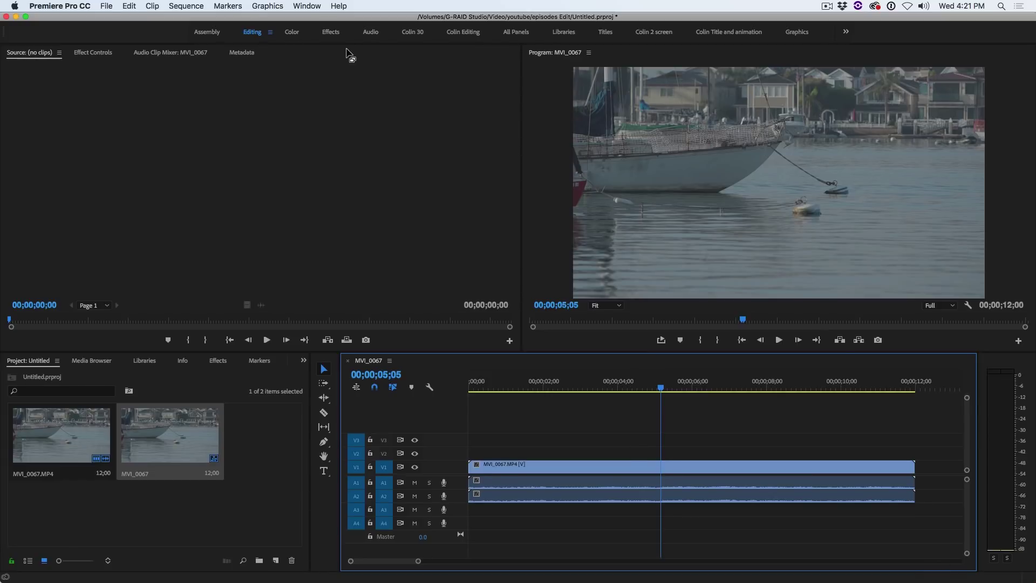
Switch to the Color workspace reset to its saved layout, keeping the input LUT at None
click(296, 33)
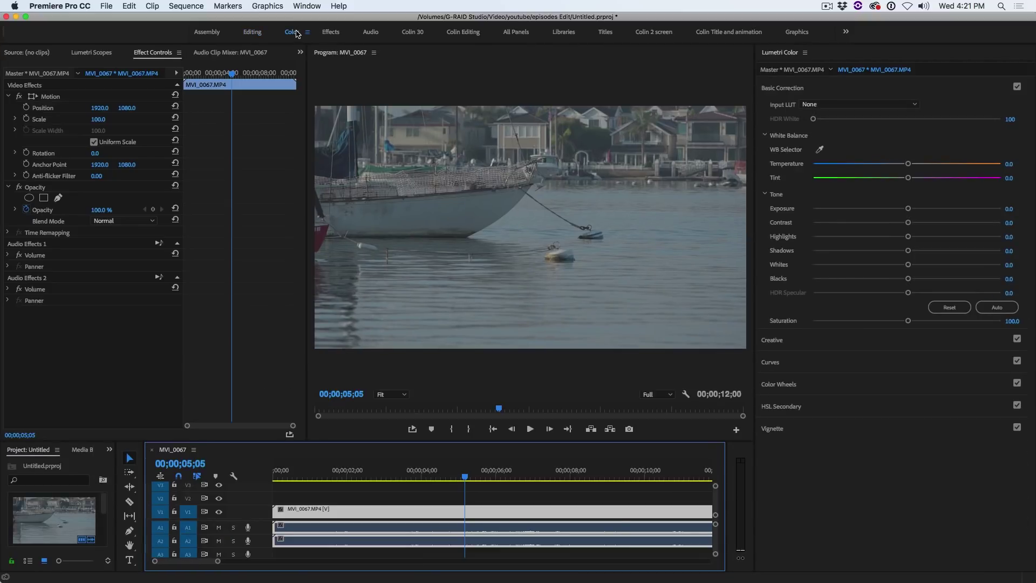
click(308, 33)
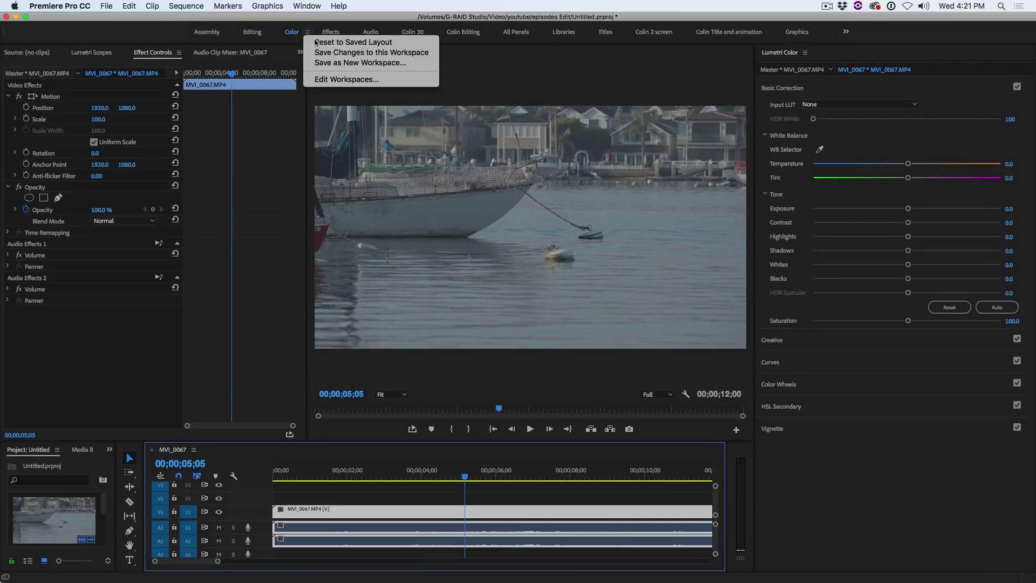
click(327, 42)
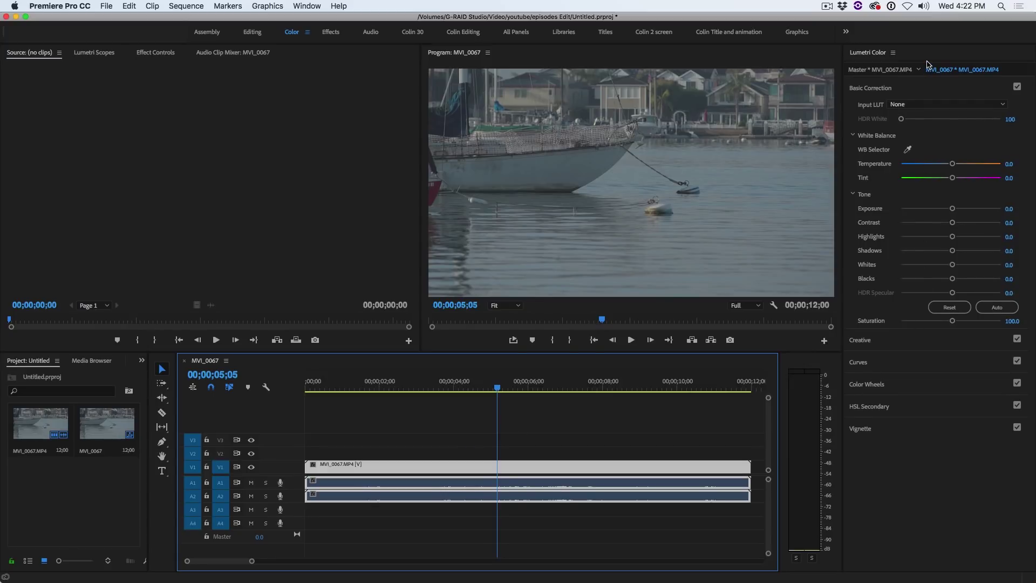
click(930, 110)
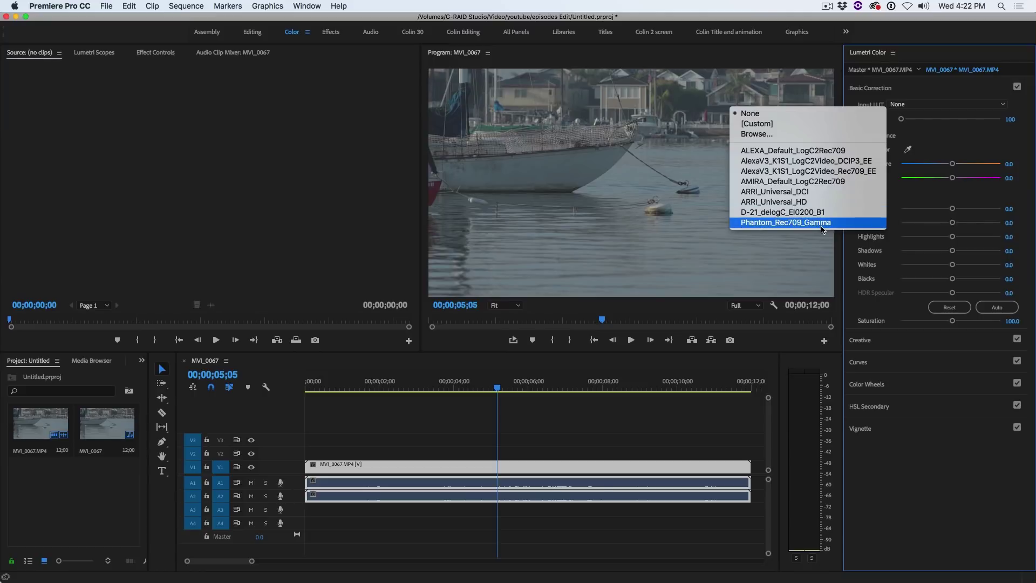
click(934, 57)
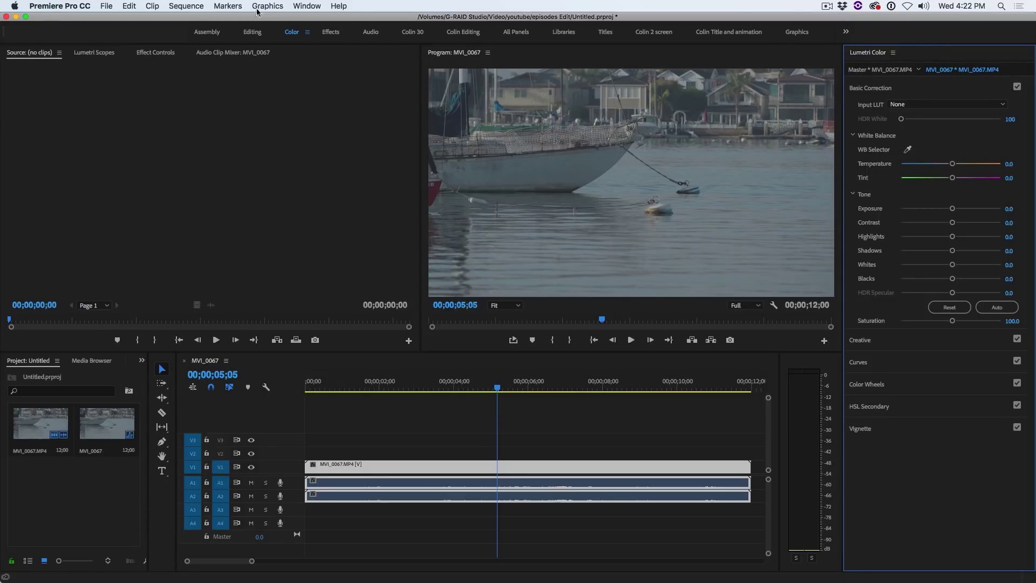
Show Lumetri Scopes, toggling Vectorscope HLS on and back off
click(98, 52)
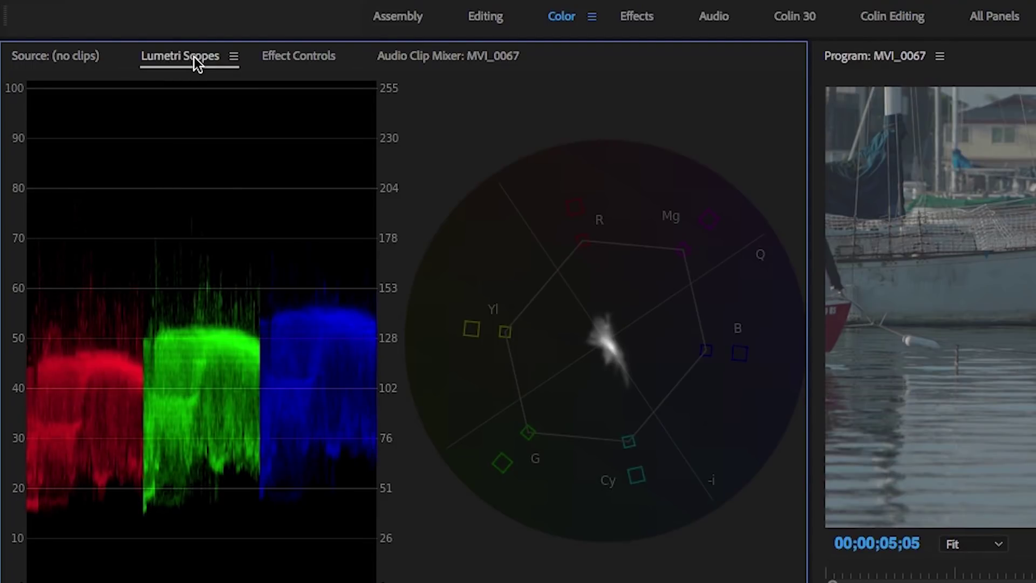
right_click(243, 146)
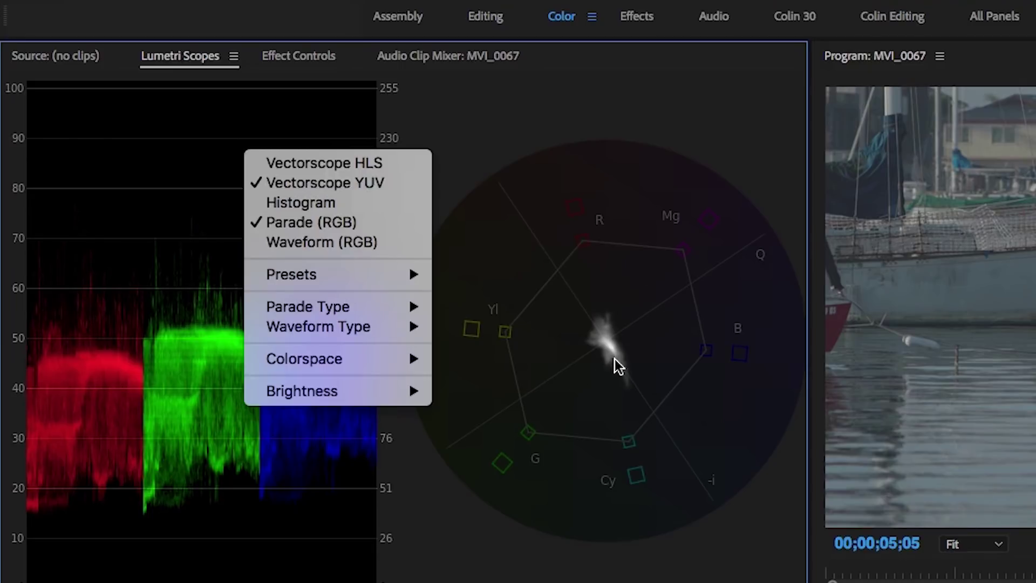
click(376, 162)
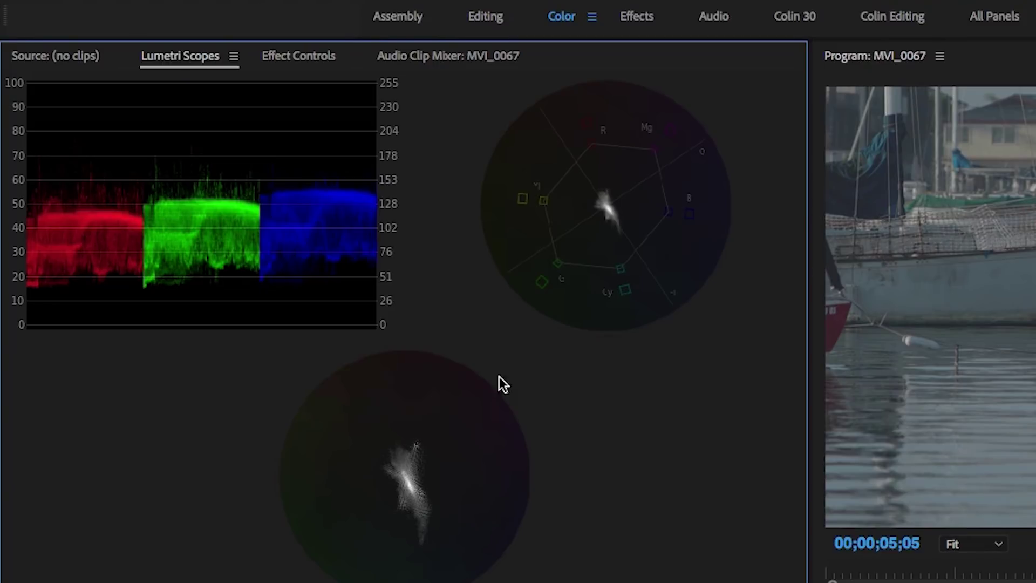
right_click(352, 445)
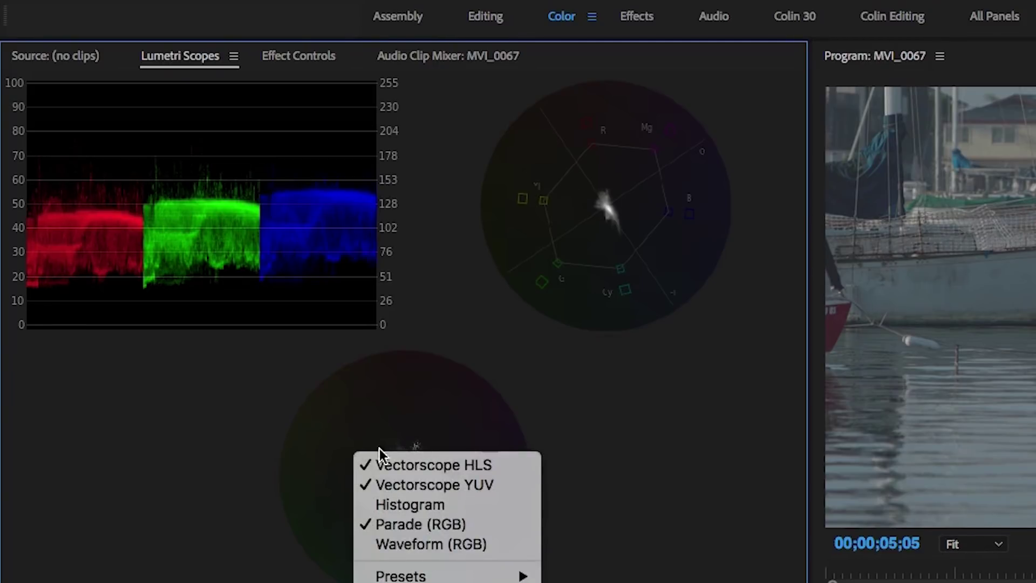
click(411, 462)
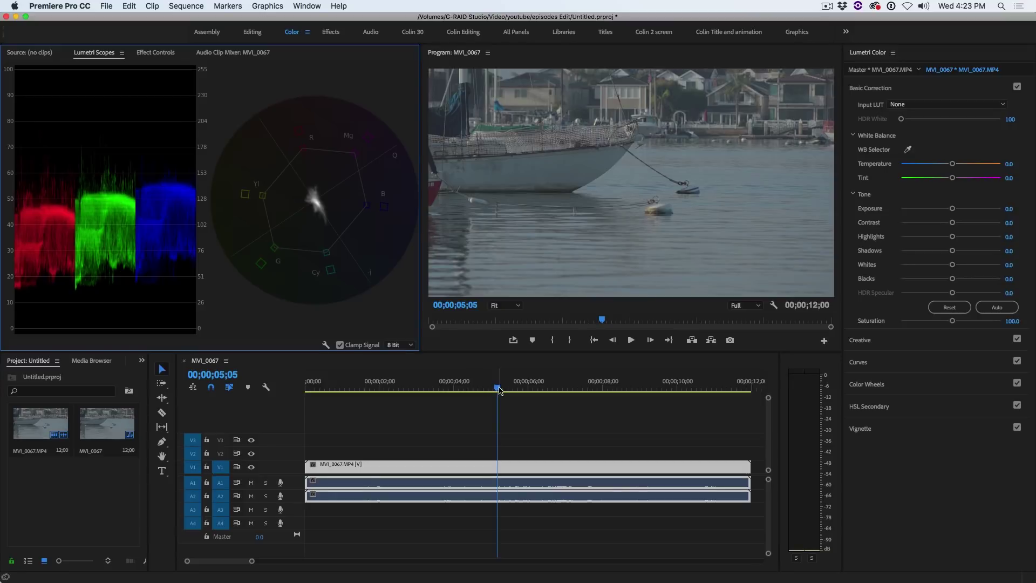
Scrub the playhead to about 10;06, then back to 00;00;05;21
drag(498, 389, 695, 400)
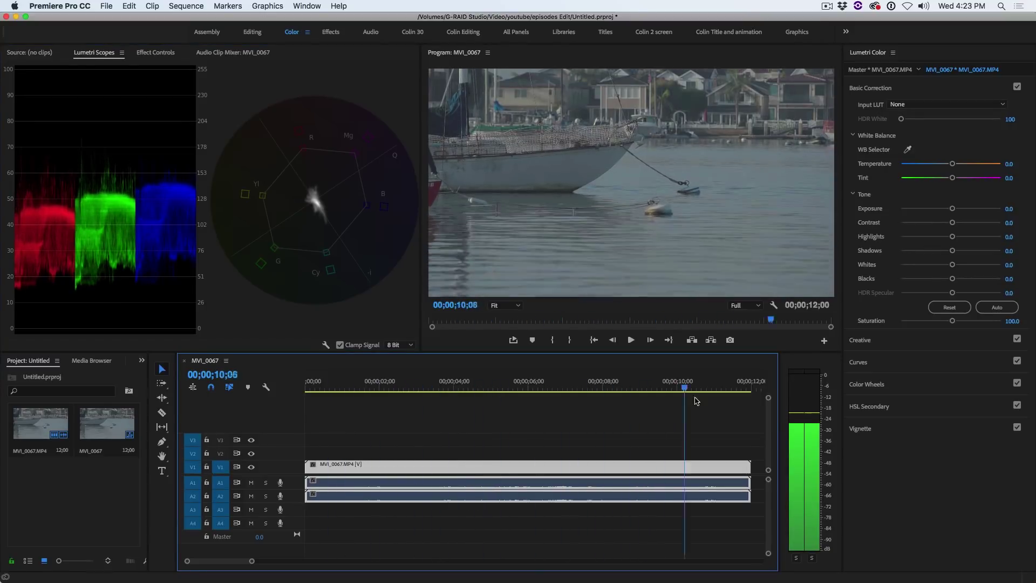
drag(696, 399, 517, 400)
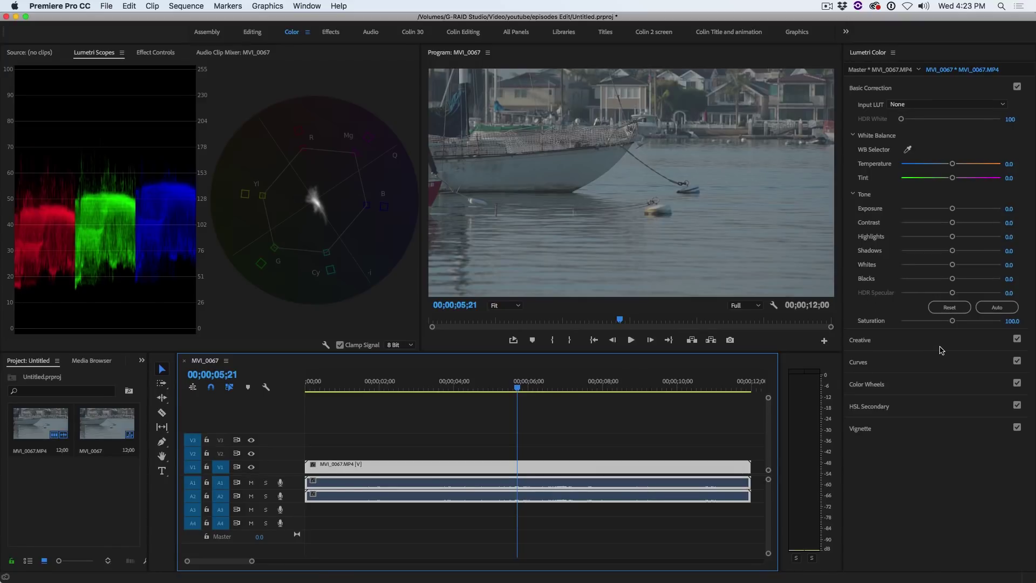
Darken the Shadows slider in Color Wheels, then reset a trial Highlights boost
click(931, 386)
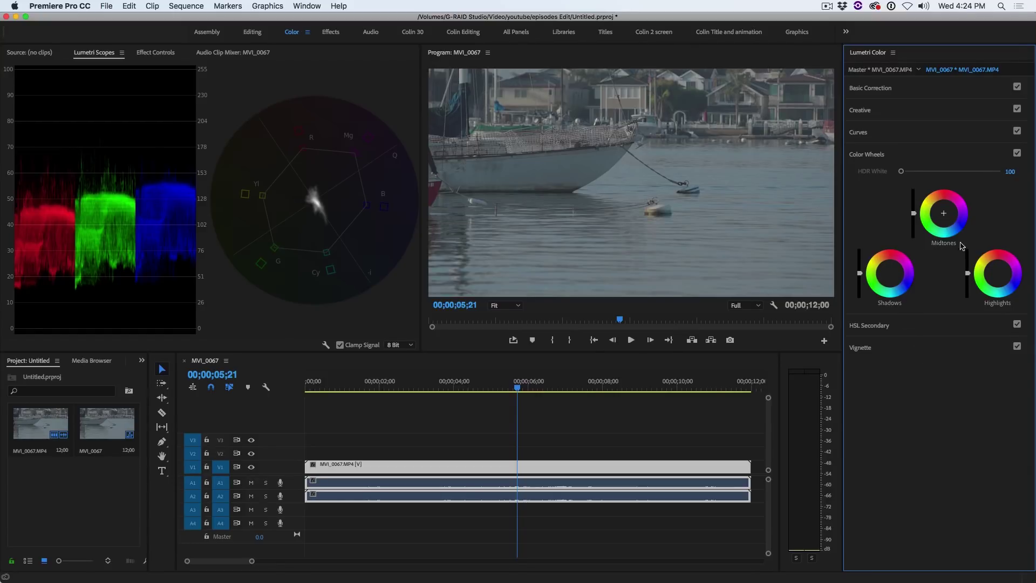
click(861, 274)
drag(859, 274, 860, 287)
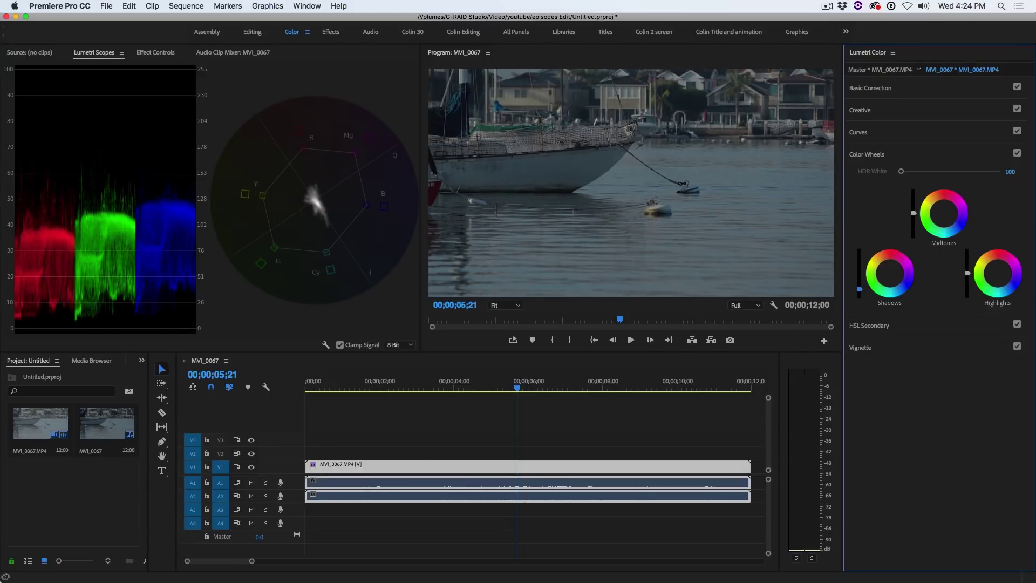
drag(859, 288, 859, 293)
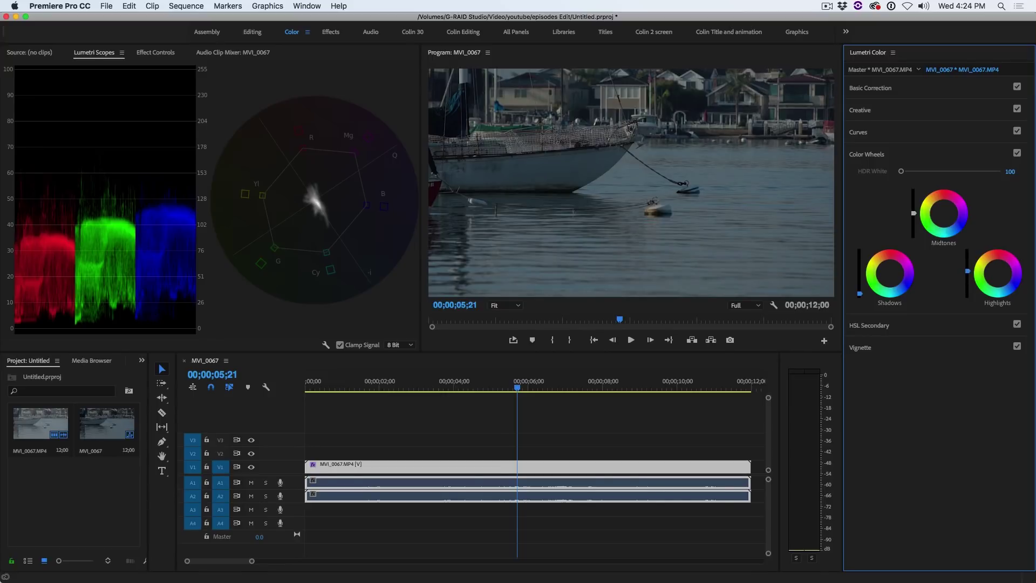
drag(967, 271, 968, 248)
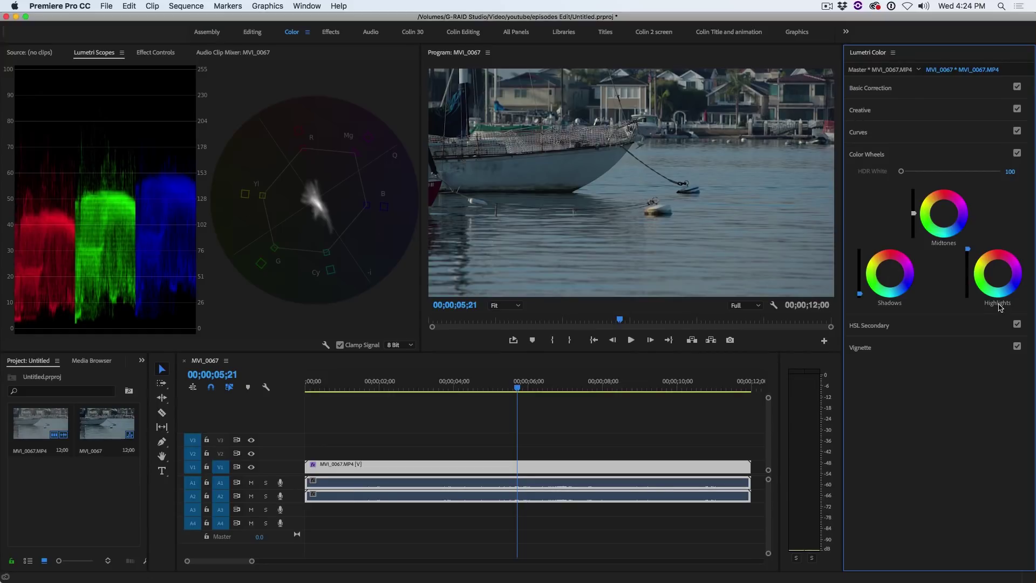
double_click(968, 250)
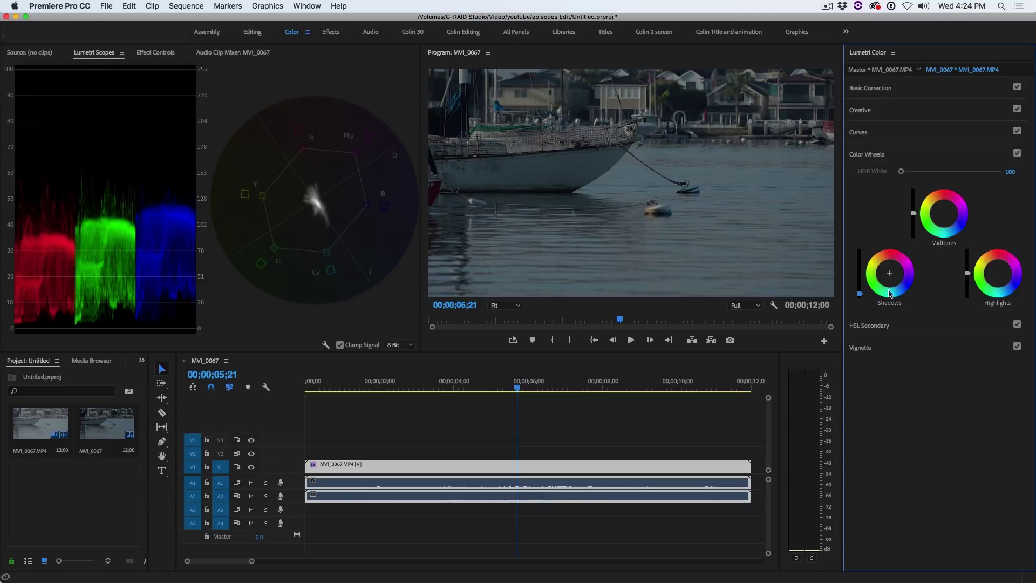
Reset Shadows, then set Basic Correction Contrast to 76.2 and Exposure to 0.6
double_click(860, 295)
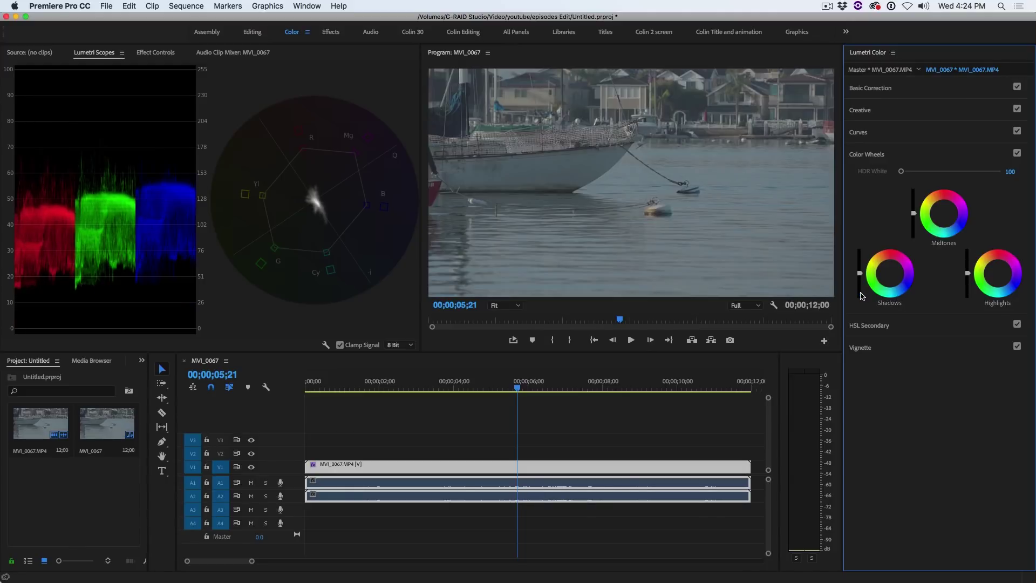
click(893, 92)
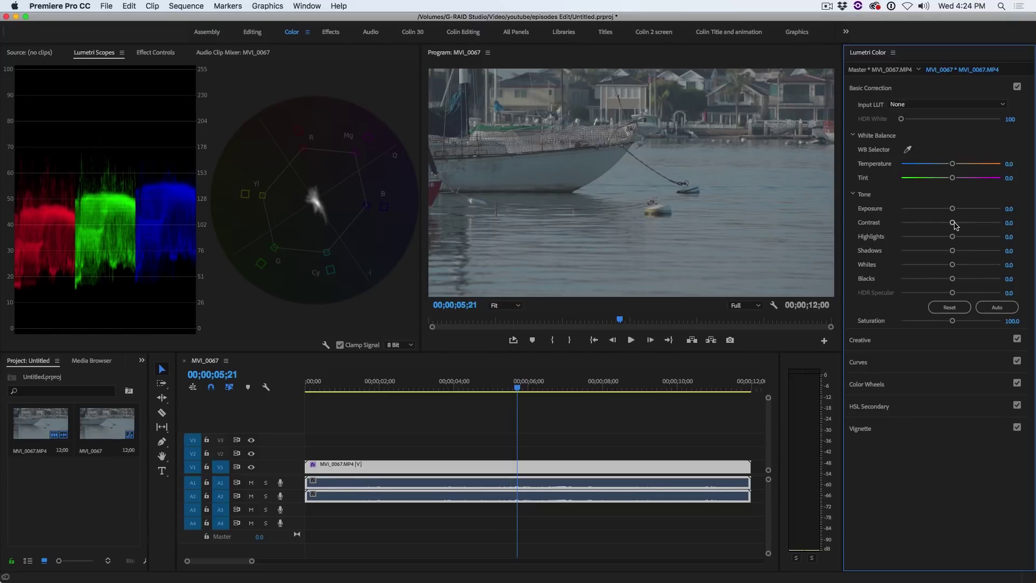
drag(952, 222, 988, 223)
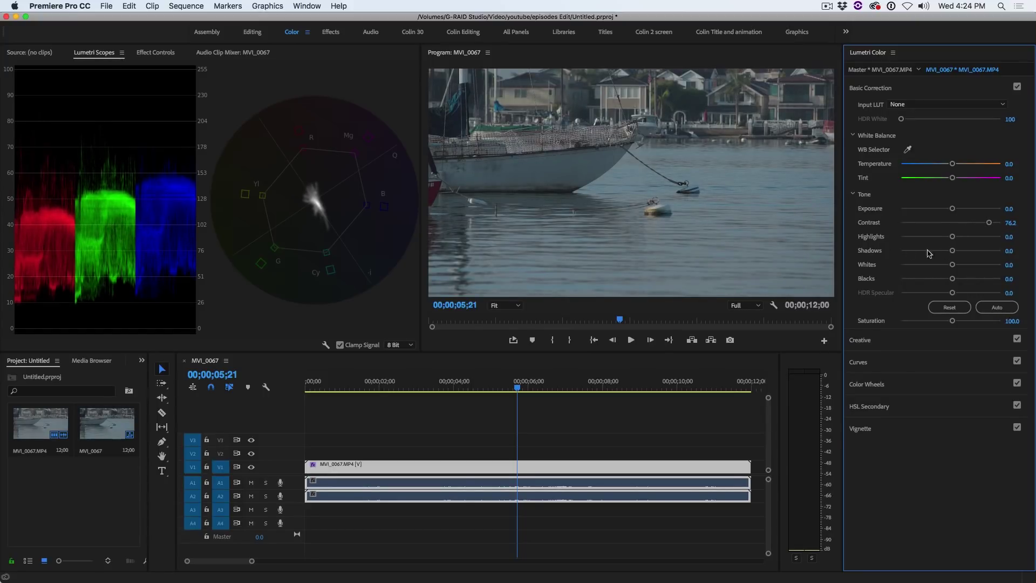
drag(953, 209, 956, 209)
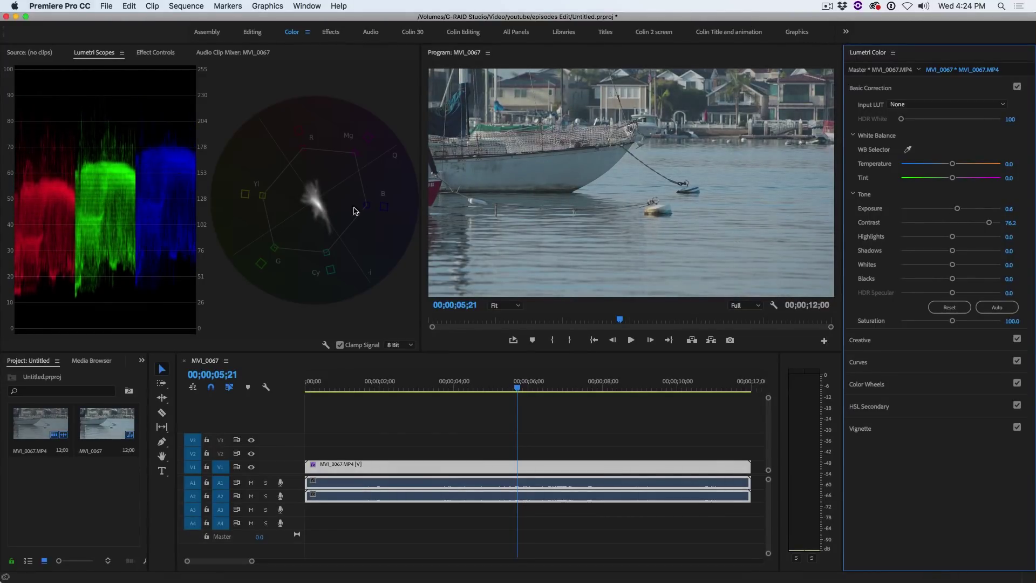
In Color Wheels, max out the Highlights slider, drag Shadows down and nudge Midtones up
click(924, 382)
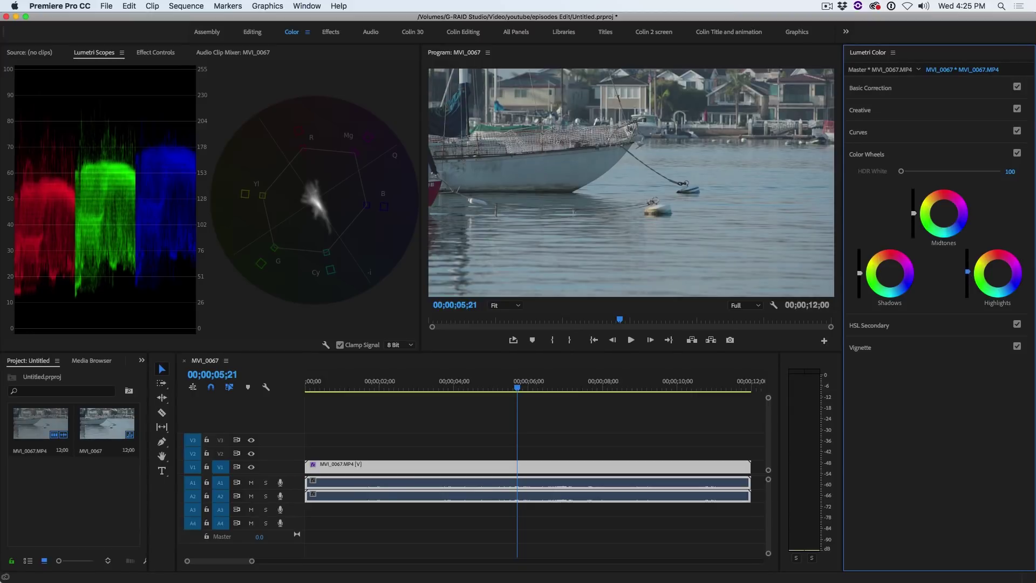
drag(967, 271, 967, 251)
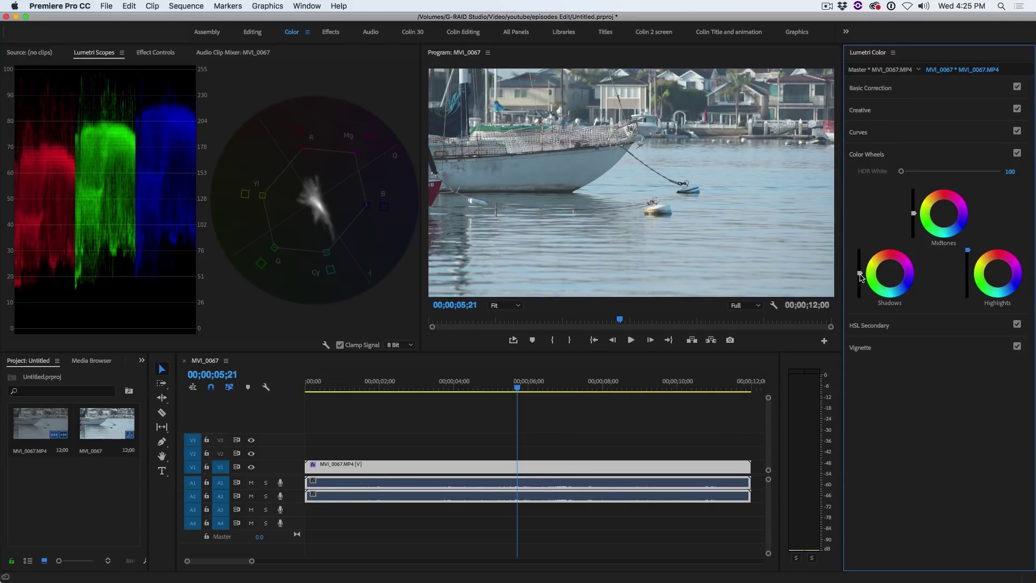
drag(859, 274, 859, 283)
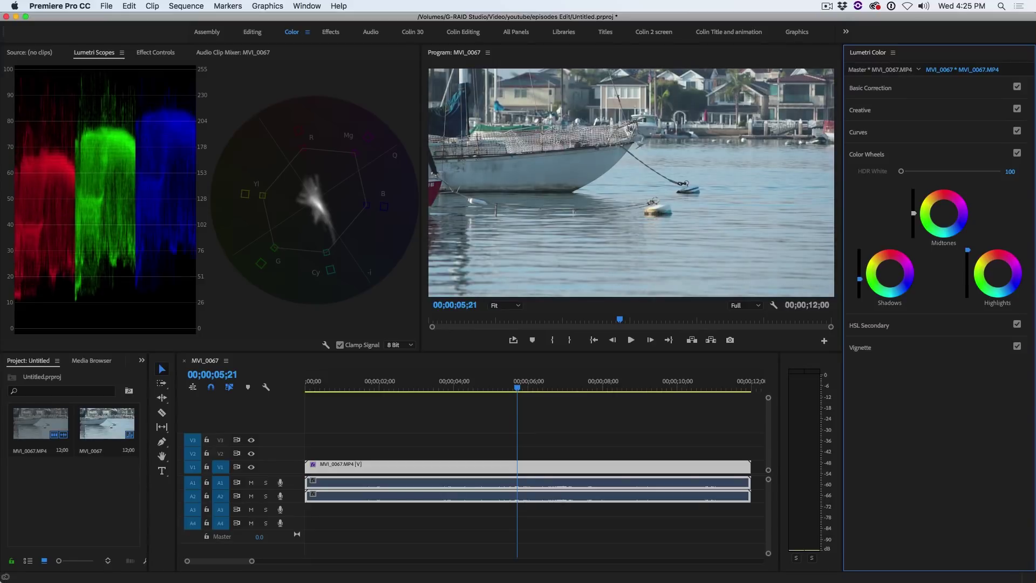
drag(859, 285, 859, 297)
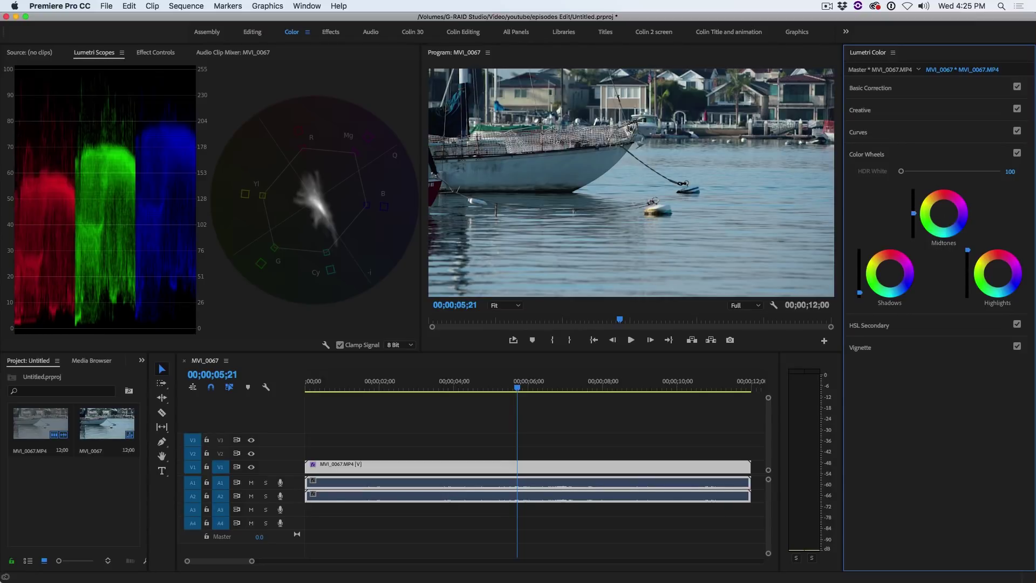
drag(913, 212, 913, 205)
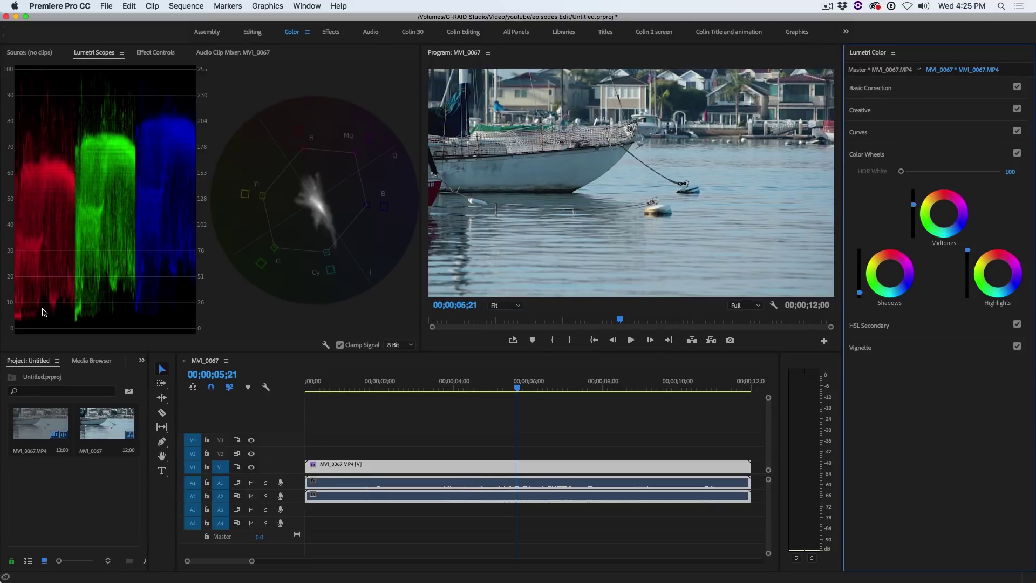
click(886, 88)
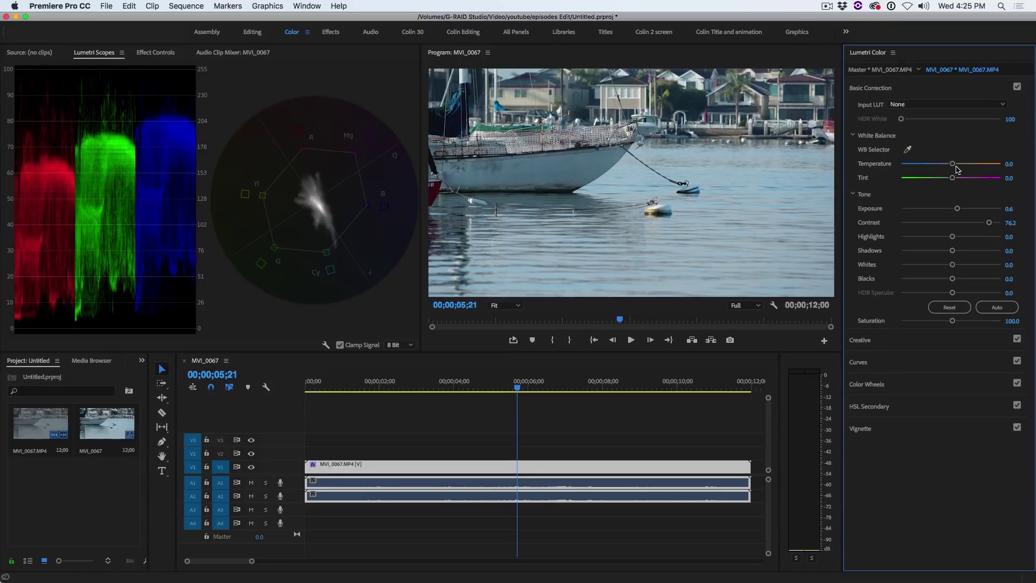
Warm Temperature to 29.7, set Highlights to -25.4 and Shadows to 17.8
drag(952, 164, 966, 165)
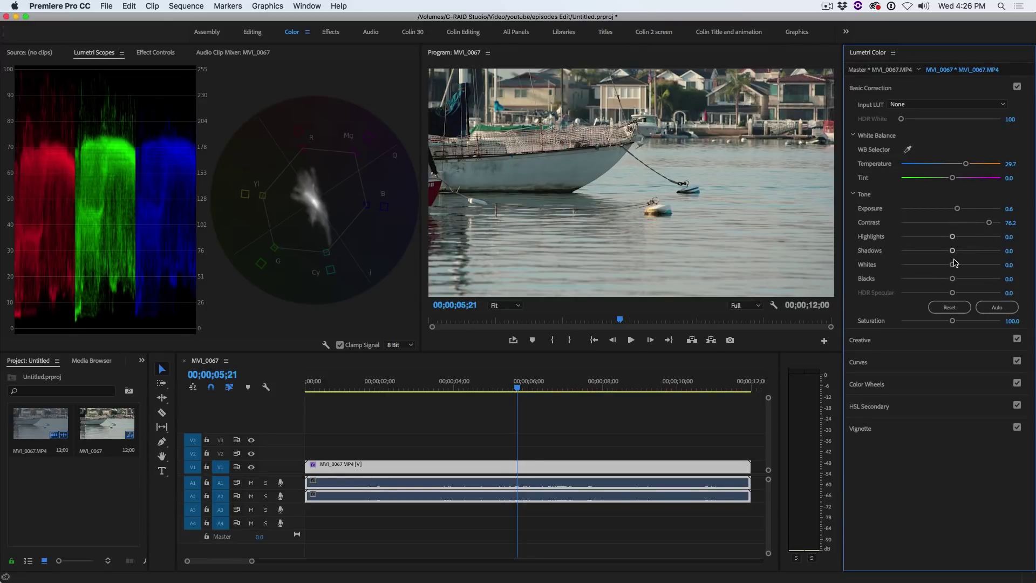
mouse_move(951, 237)
mouse_down()
mouse_move(934, 238)
mouse_move(959, 251)
mouse_up()
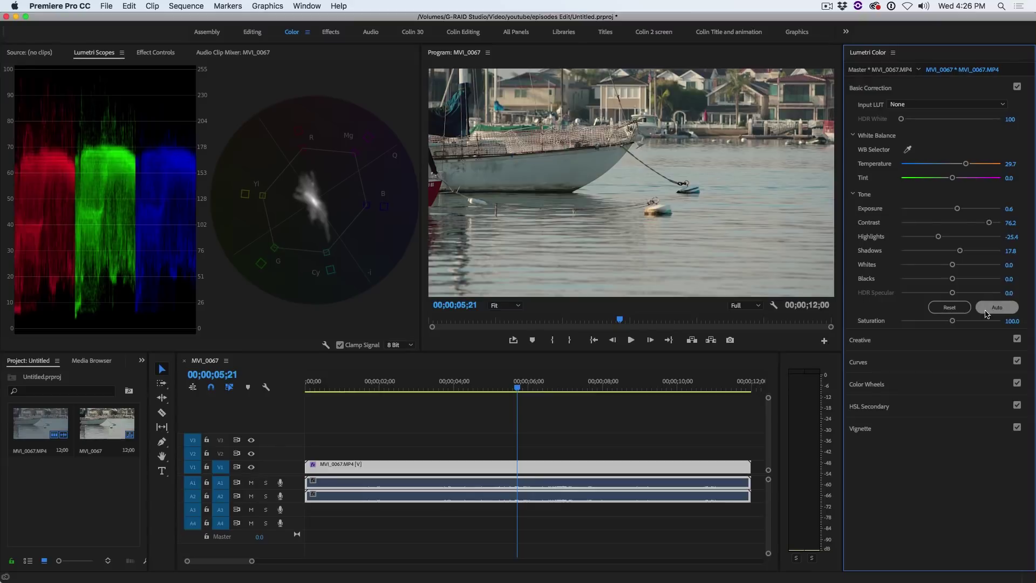
Set Blacks to -60.0 and Whites to 43.8 in Basic Correction
drag(952, 279, 918, 279)
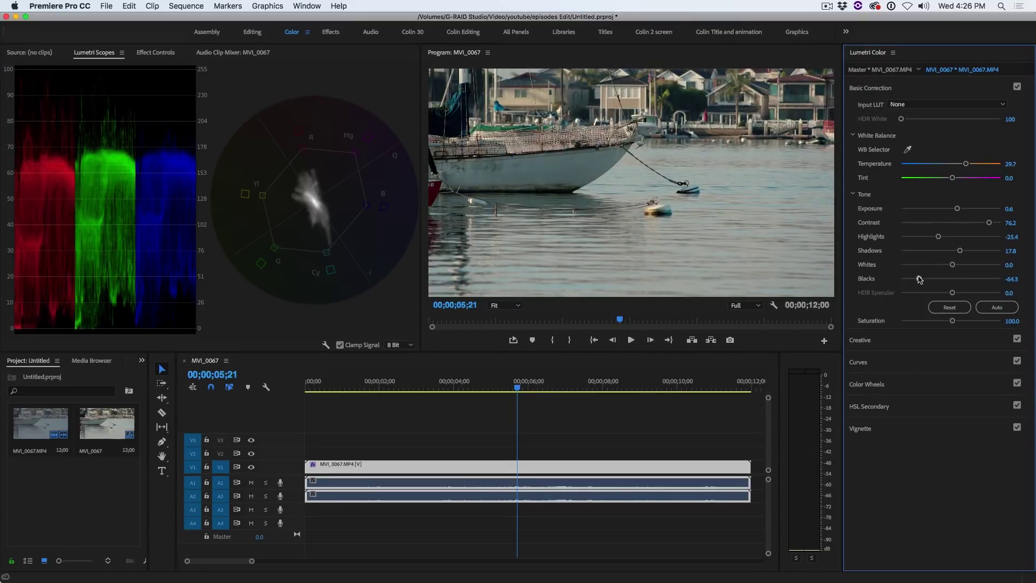
drag(918, 279, 921, 279)
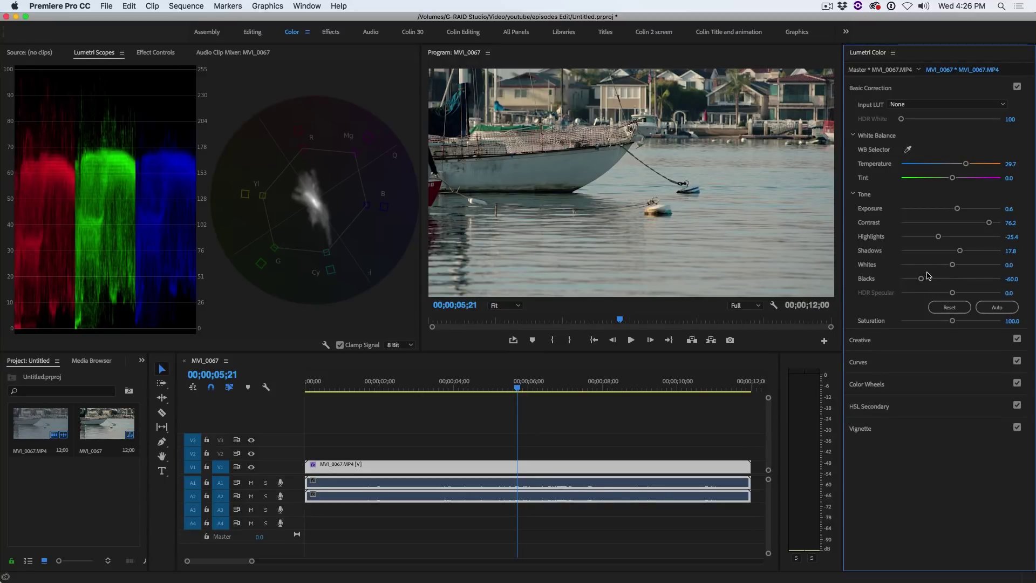
drag(952, 264, 991, 265)
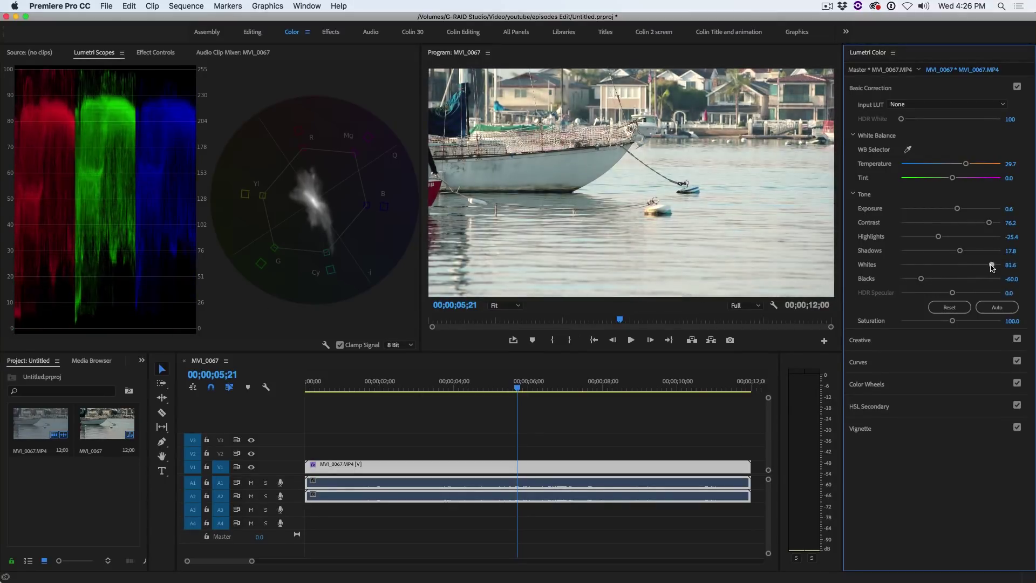
drag(991, 265, 973, 265)
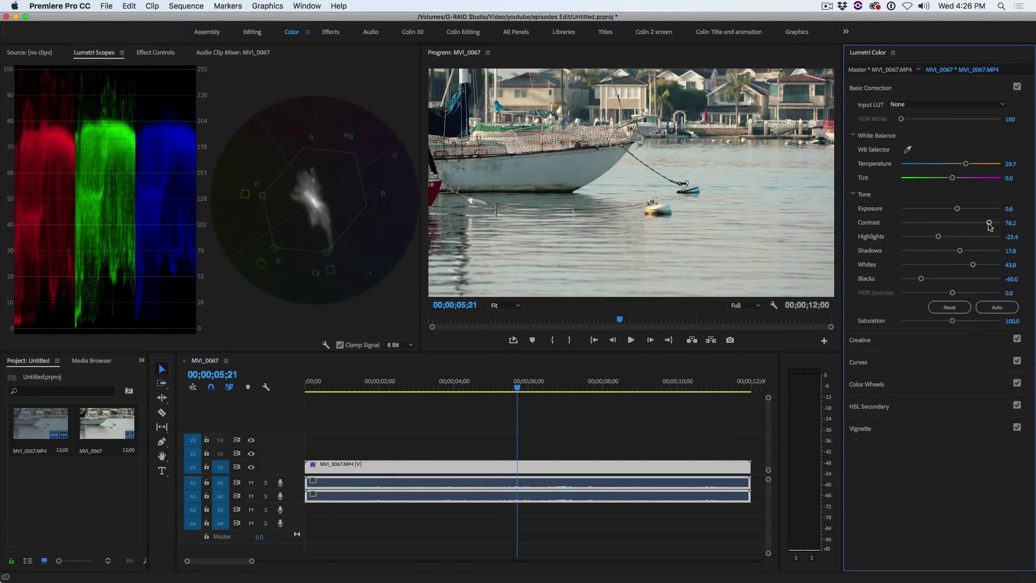
Raise Contrast to 88.1 and Saturation to 133.0
drag(991, 224, 994, 224)
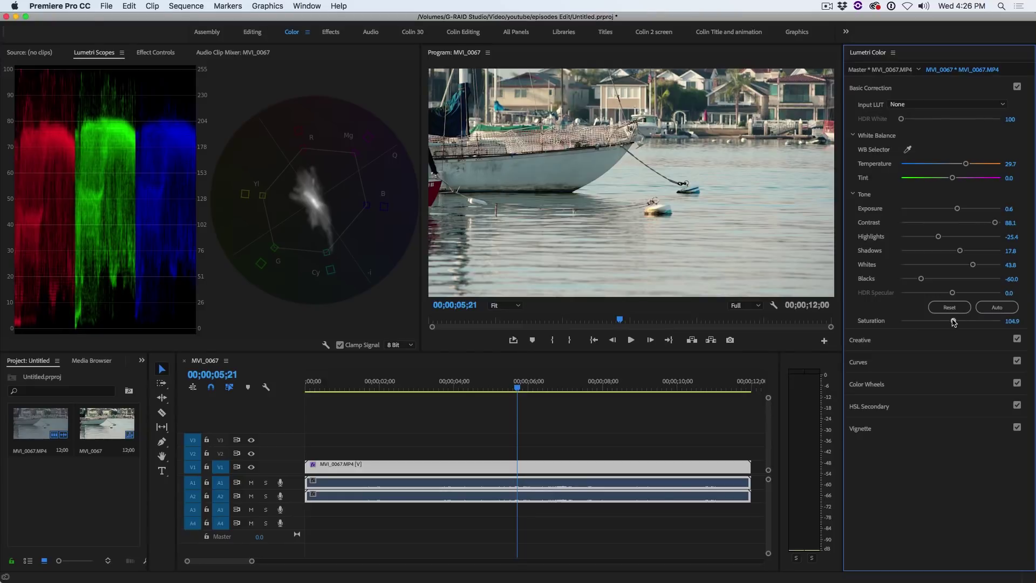
mouse_move(953, 322)
mouse_down()
mouse_move(994, 325)
mouse_move(960, 323)
mouse_up()
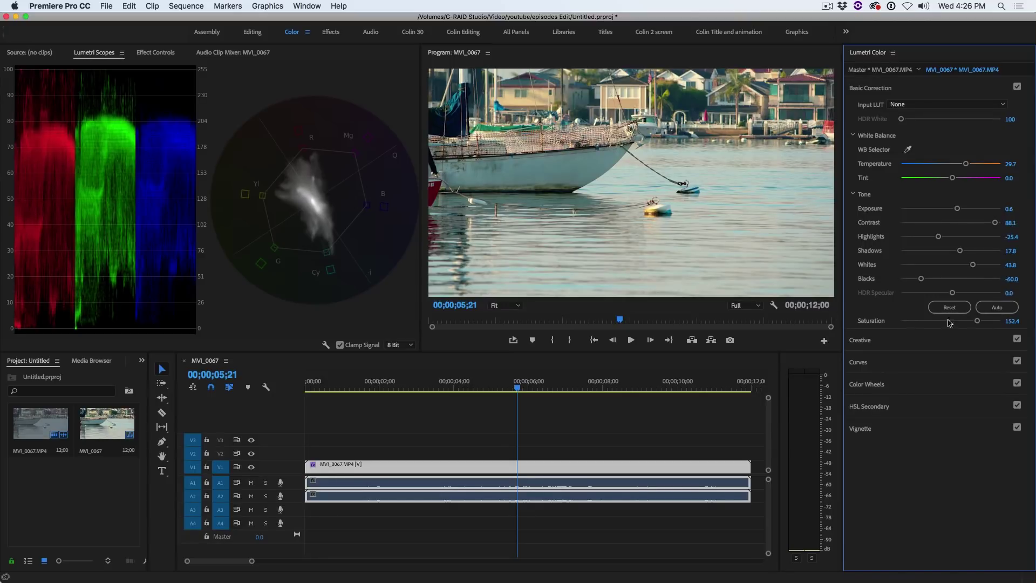
drag(978, 323, 973, 322)
drag(966, 322, 968, 322)
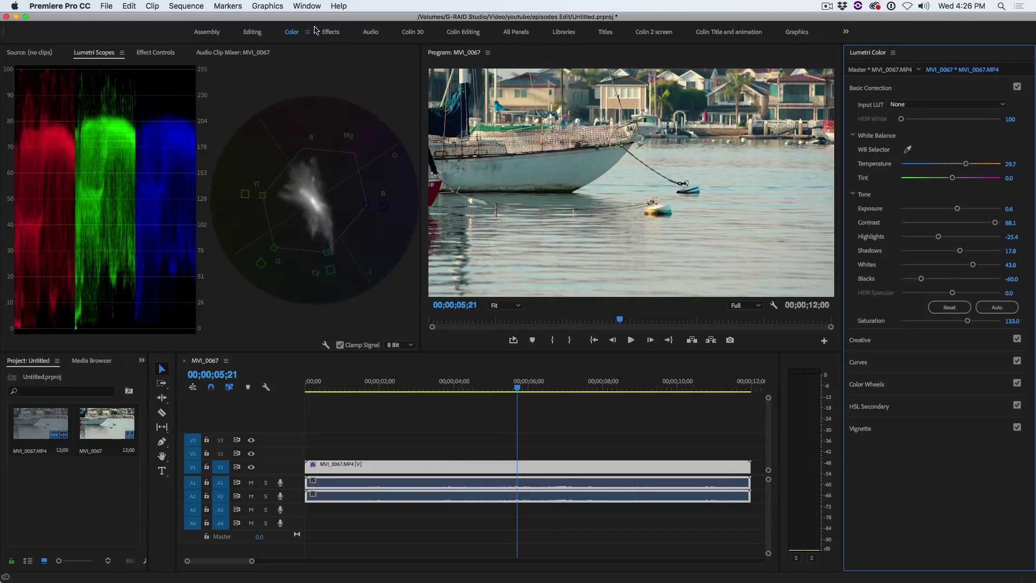
In Effect Controls, toggle the Lumetri Color effect off and back on to compare
click(153, 54)
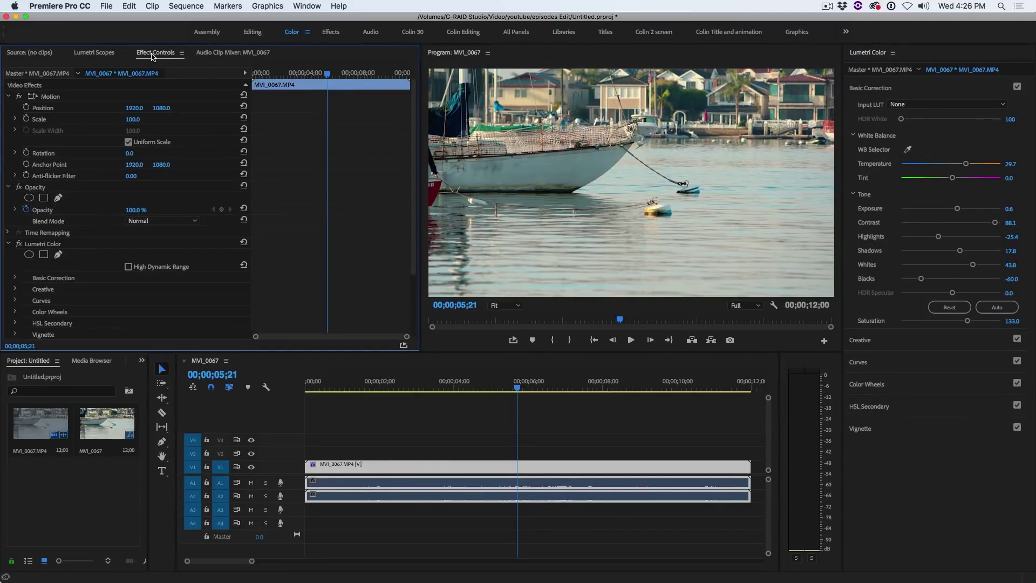
click(19, 244)
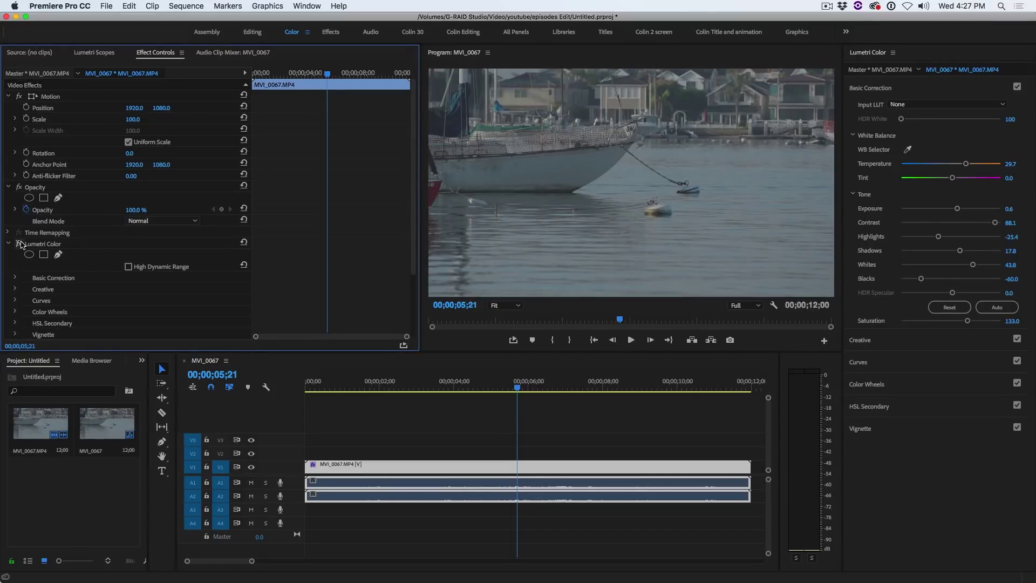
click(19, 243)
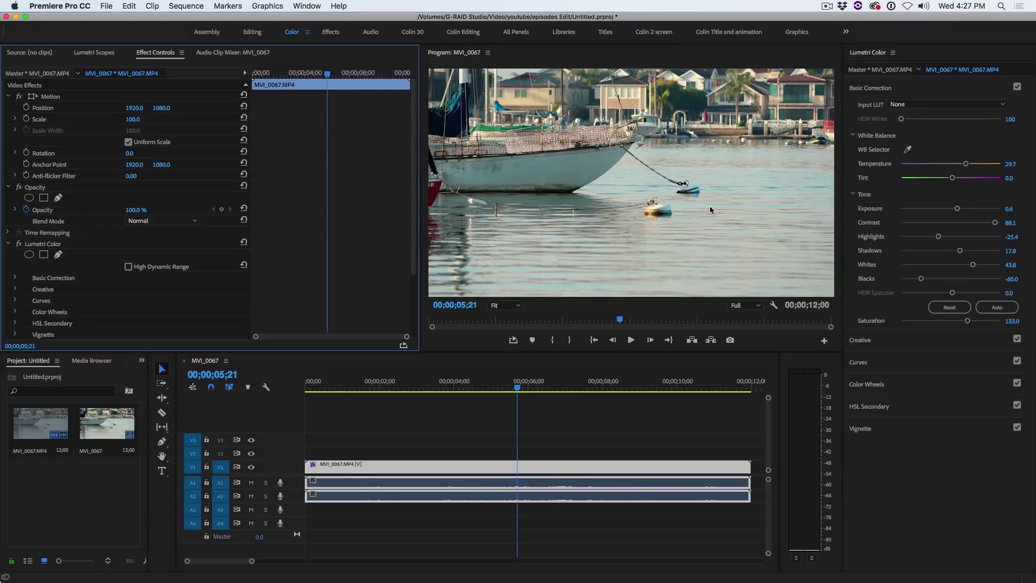
Lower Contrast to 39.5 and darken Blacks to -90.3
mouse_move(994, 224)
mouse_down()
mouse_move(937, 221)
mouse_move(969, 219)
mouse_up()
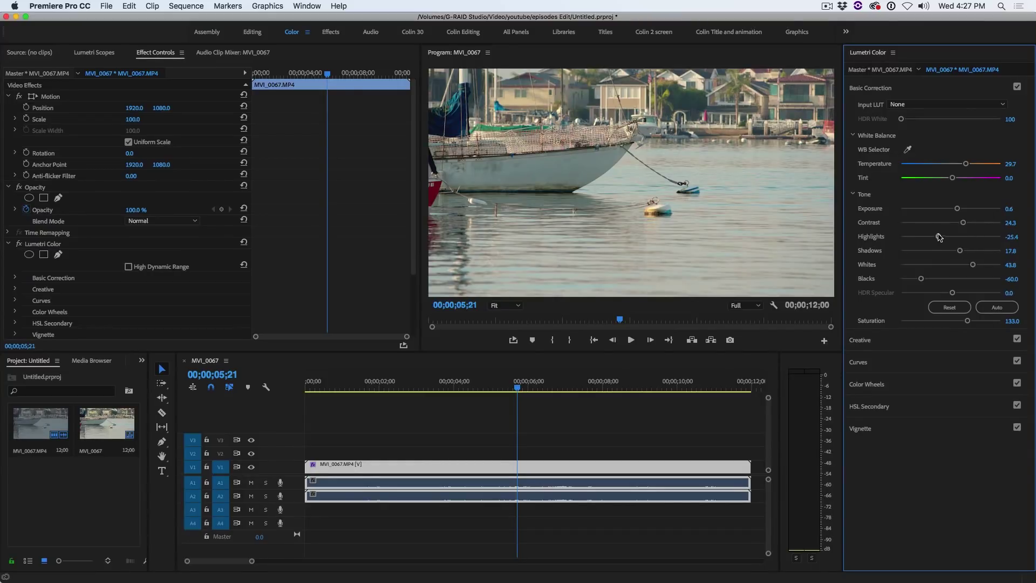
drag(963, 224, 971, 224)
drag(921, 280, 905, 279)
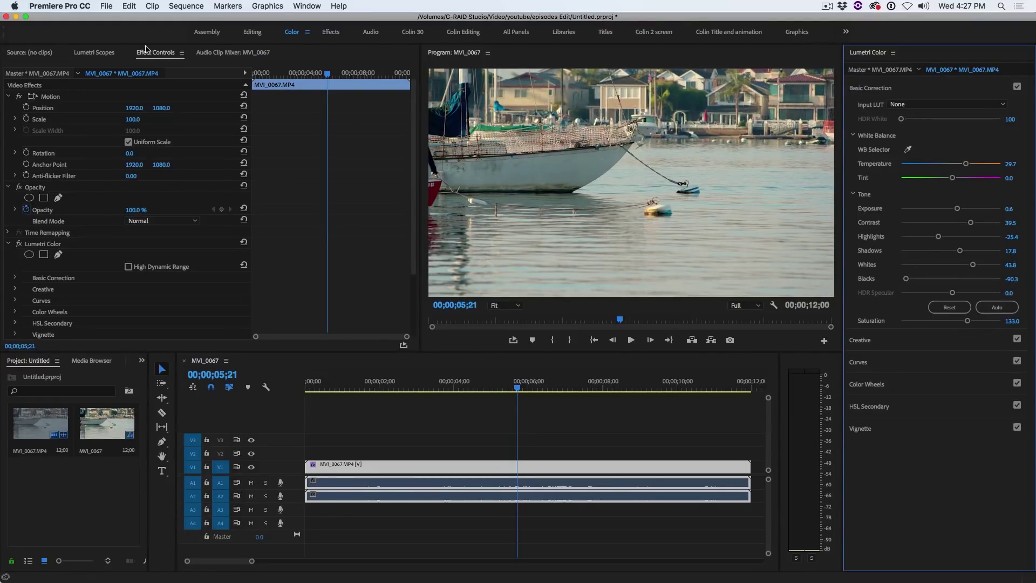
Play the graded clip in the maximized Program Monitor, stop at 8;04, and restore the layout
click(110, 56)
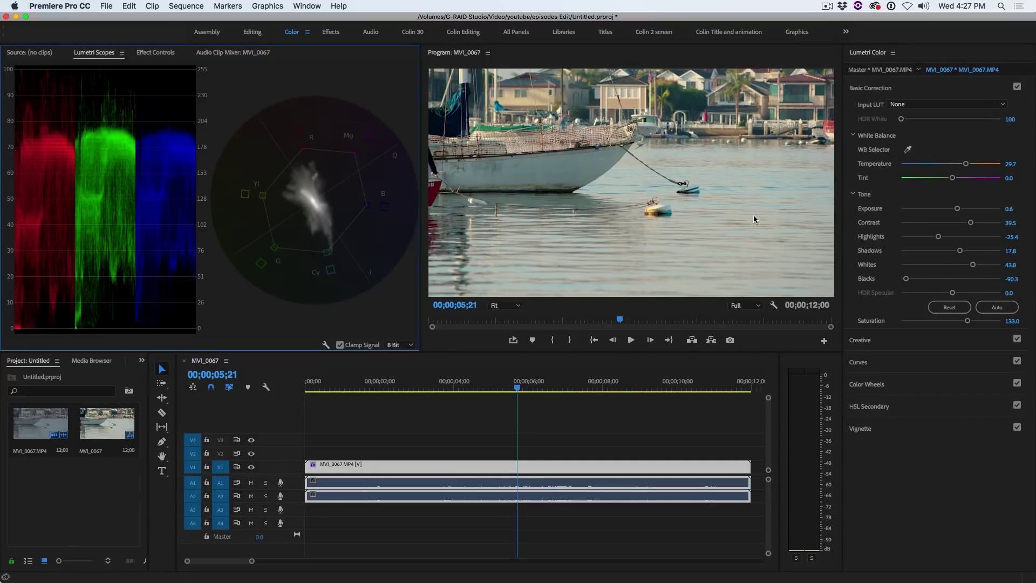
click(863, 186)
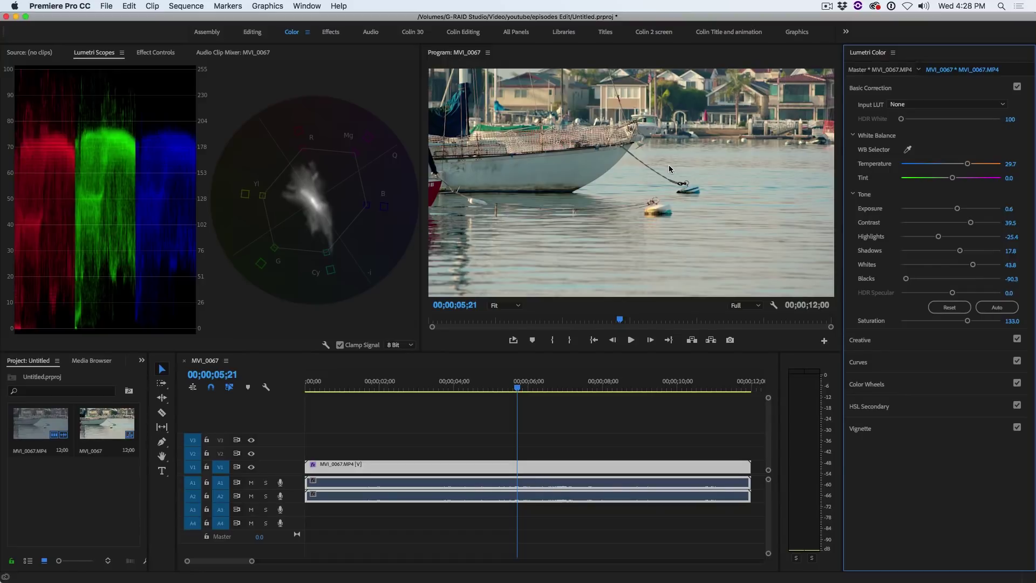
click(531, 124)
key(grave)
key(space)
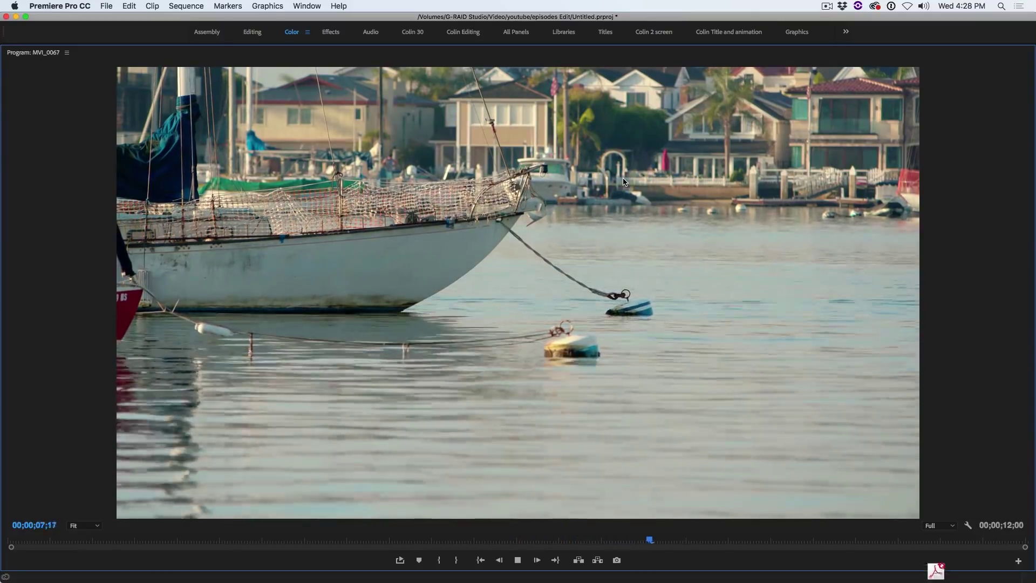
key(space)
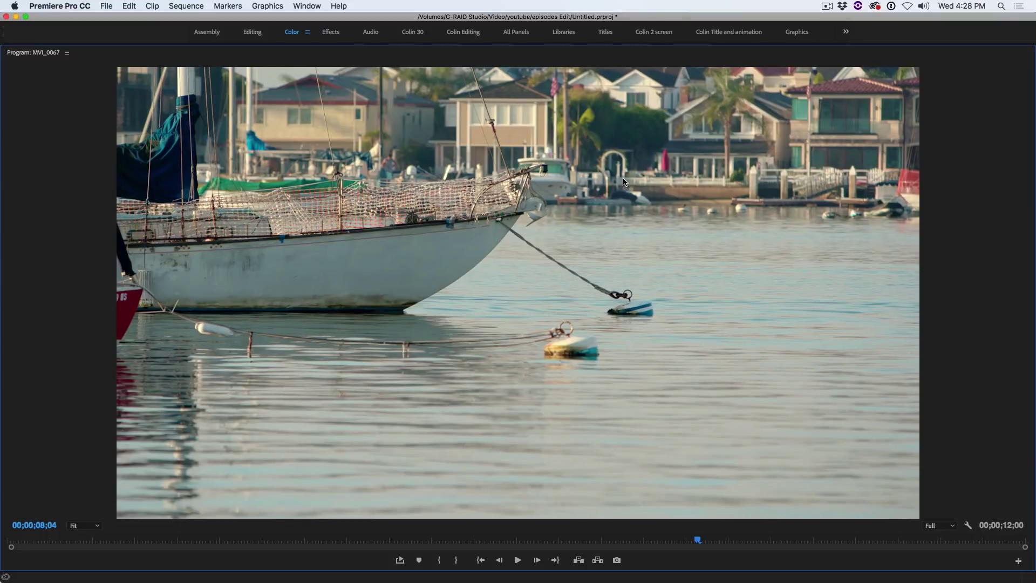
key(grave)
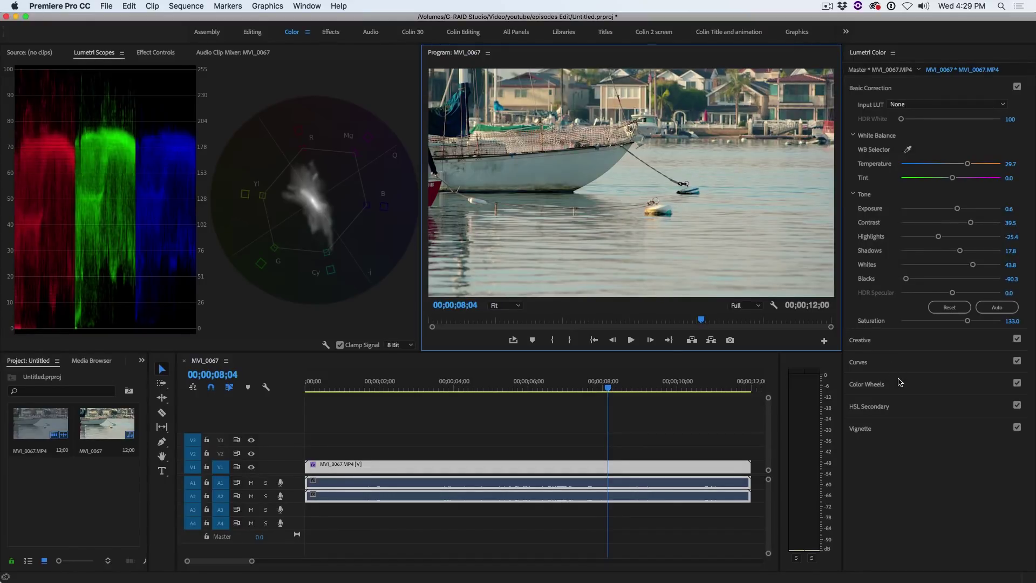
click(895, 340)
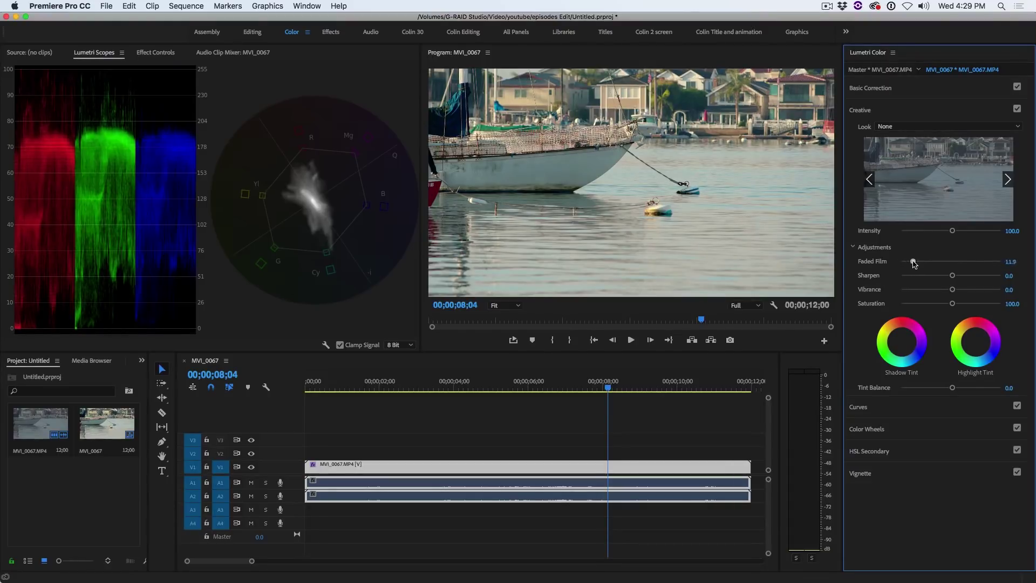
Set the Creative Faded Film amount to about 6.5
mouse_move(903, 262)
mouse_down()
mouse_move(931, 262)
mouse_move(910, 264)
mouse_up()
click(905, 90)
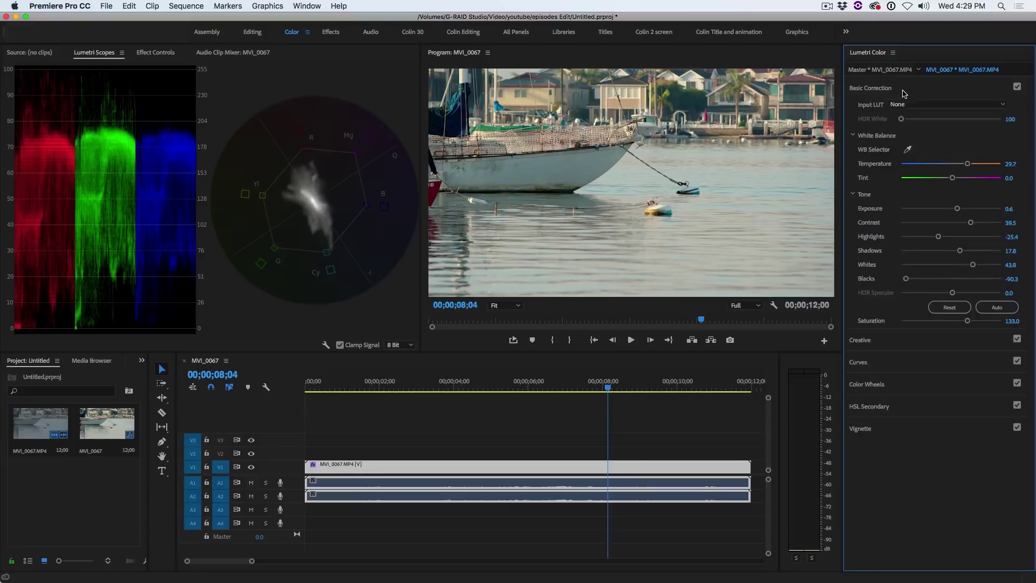
Reset Basic Saturation to 100 and set Creative Vibrance to 38.4
double_click(966, 322)
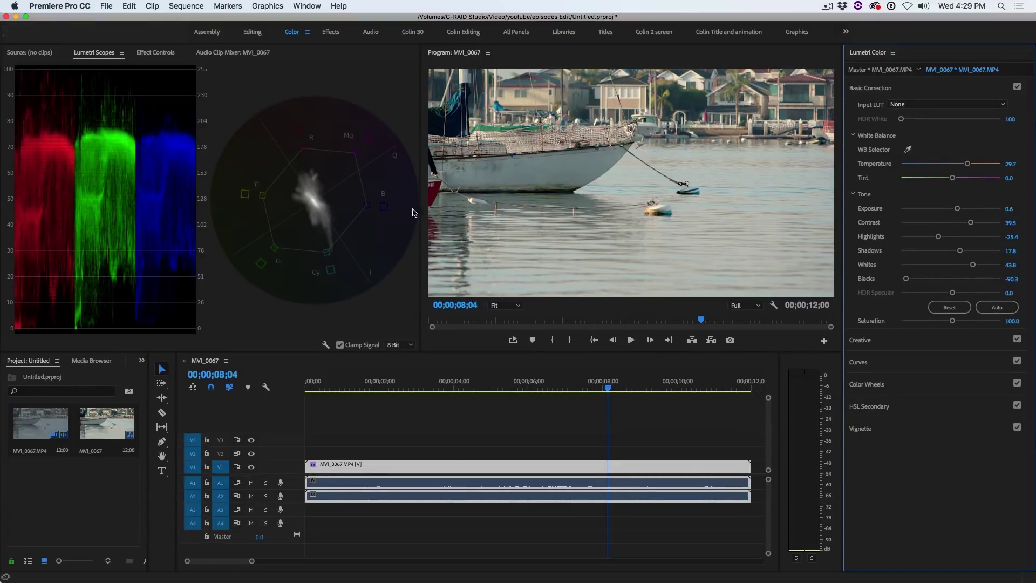
click(897, 339)
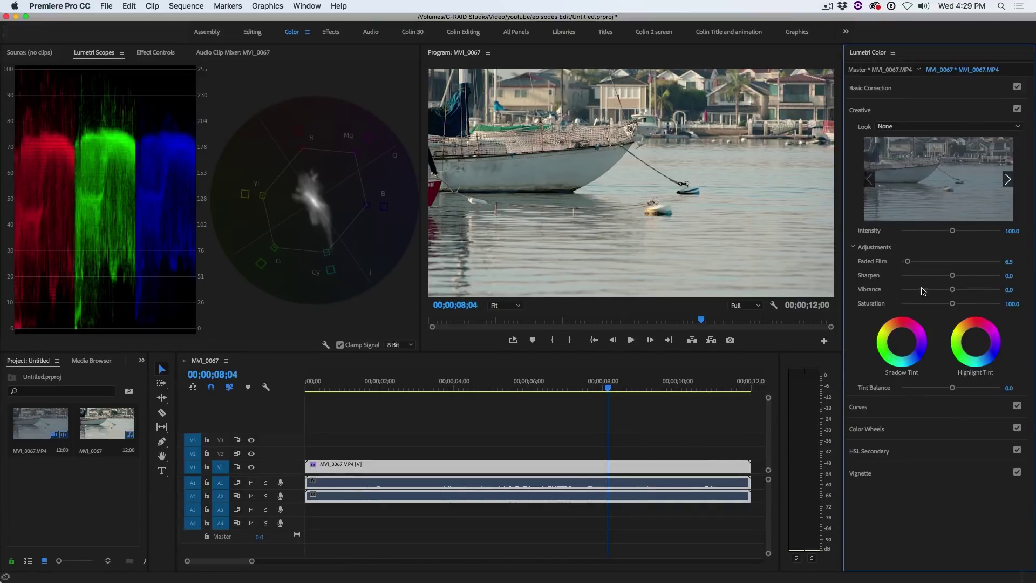
drag(954, 291, 988, 292)
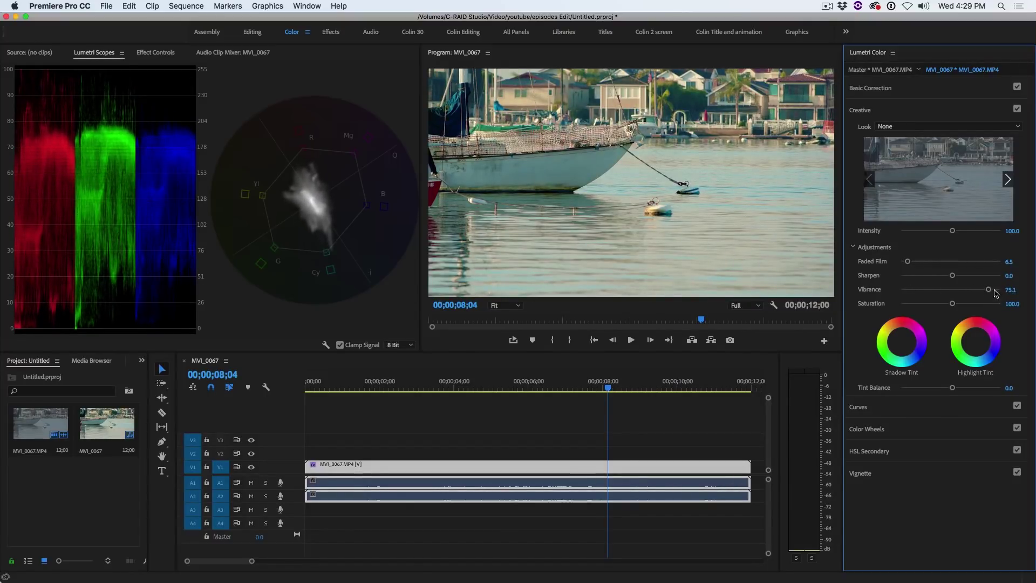
drag(988, 289, 969, 291)
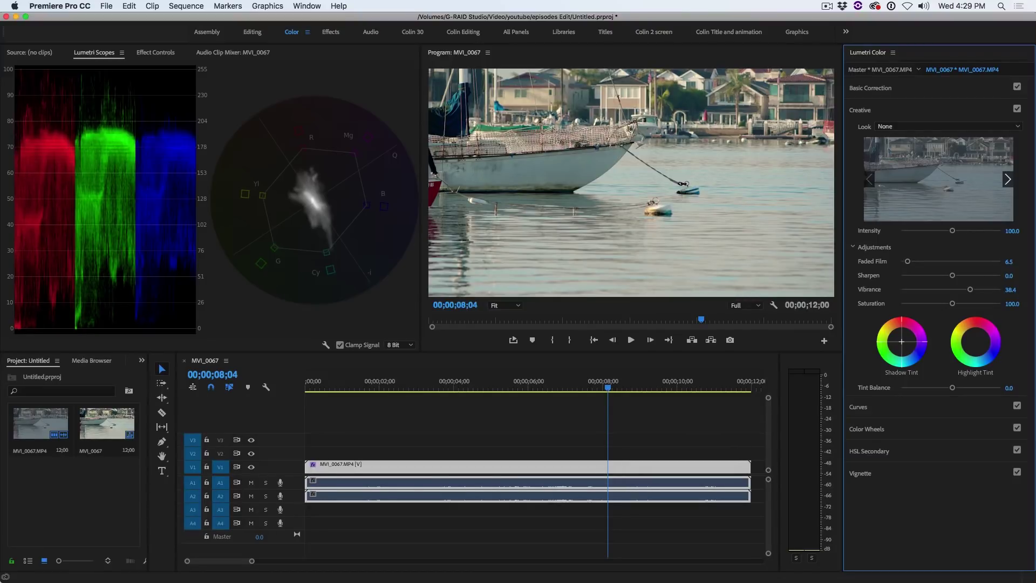
click(901, 340)
Nudge the Shadow Tint wheel and give the Highlight Tint a subtle colour shift
drag(901, 342, 902, 345)
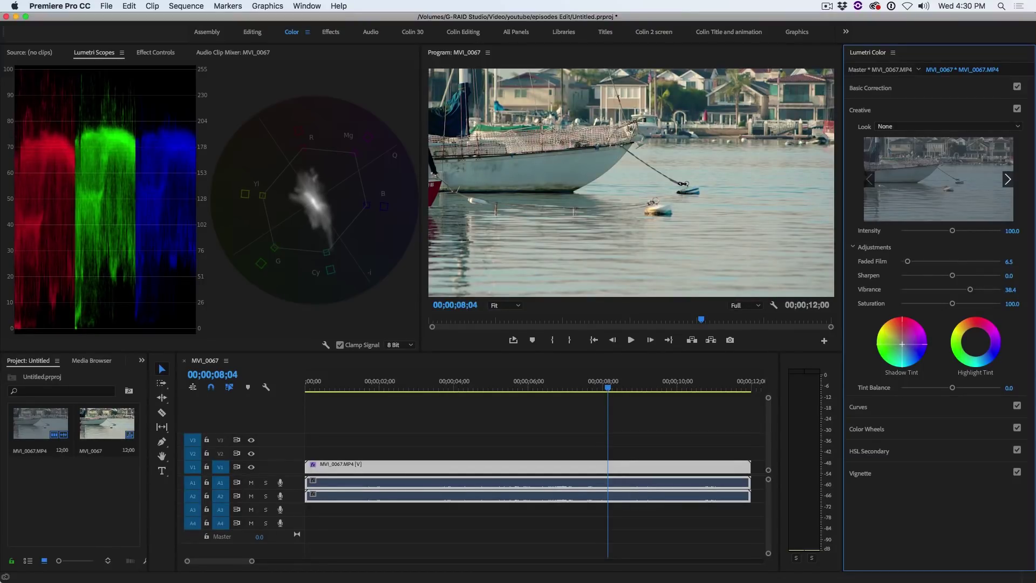
drag(902, 344, 910, 344)
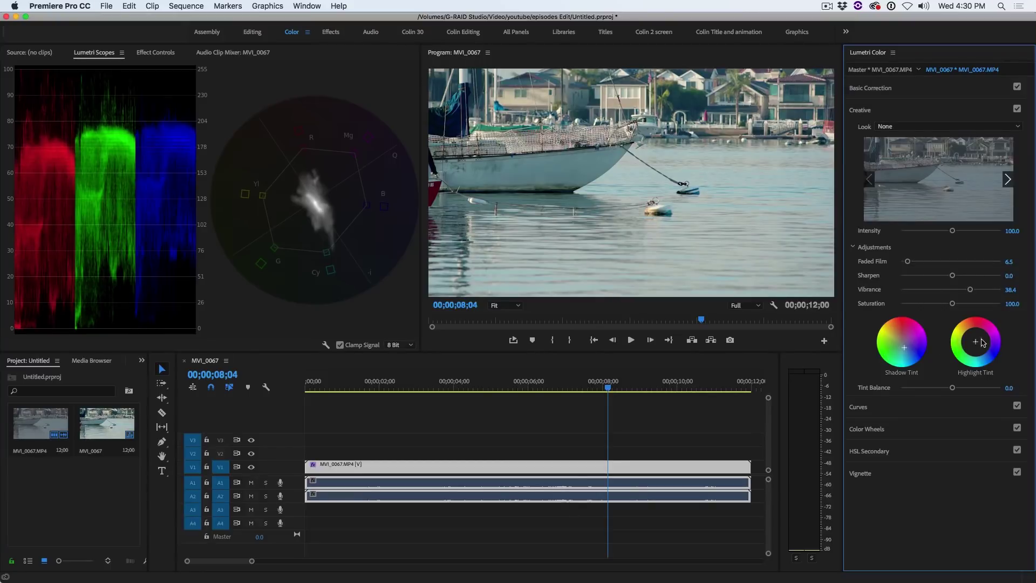
drag(976, 341, 973, 338)
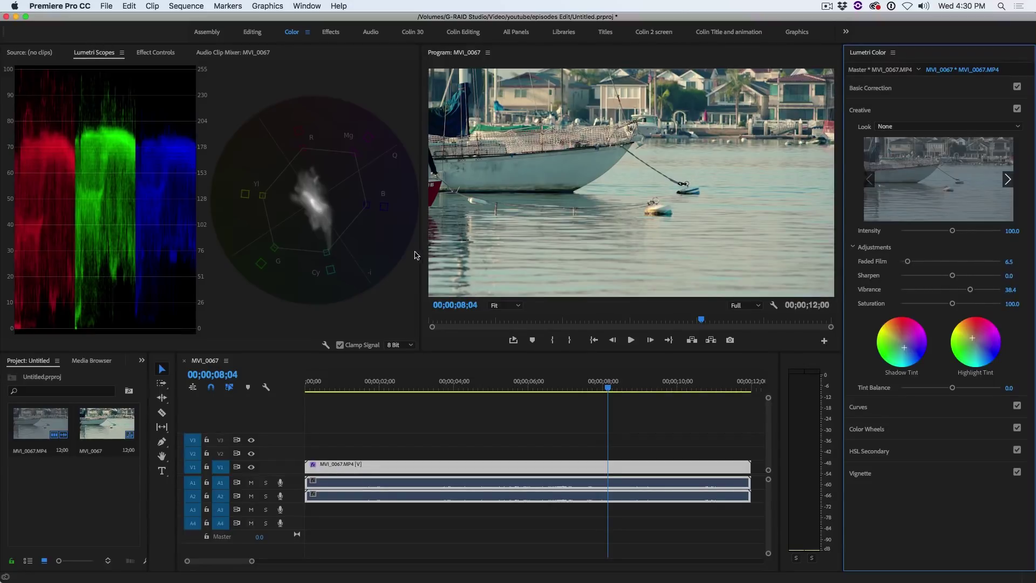
drag(420, 249, 238, 258)
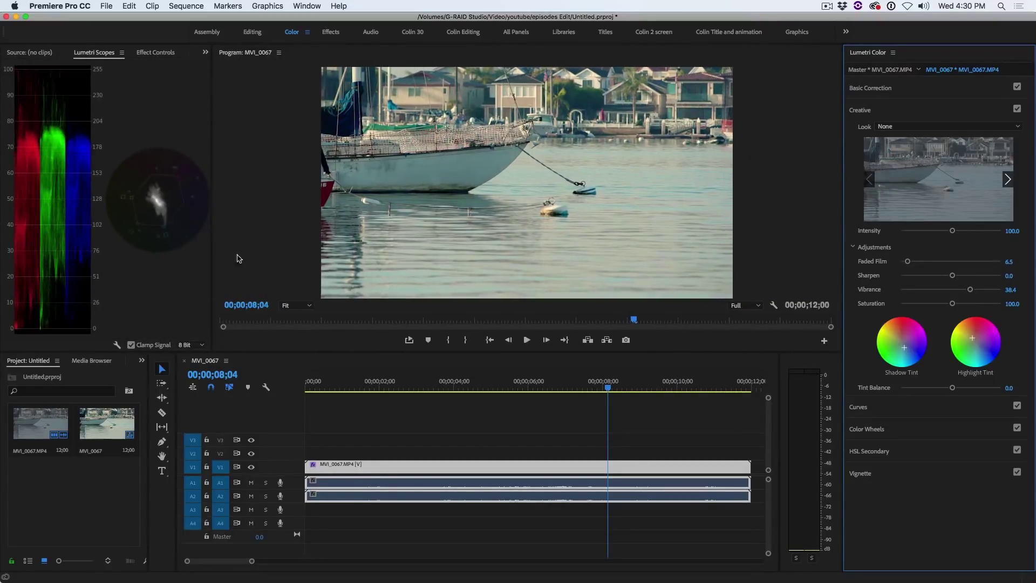
Make the Program Monitor taller, then toggle Lumetri Color off and on in Effect Controls
drag(341, 351, 341, 438)
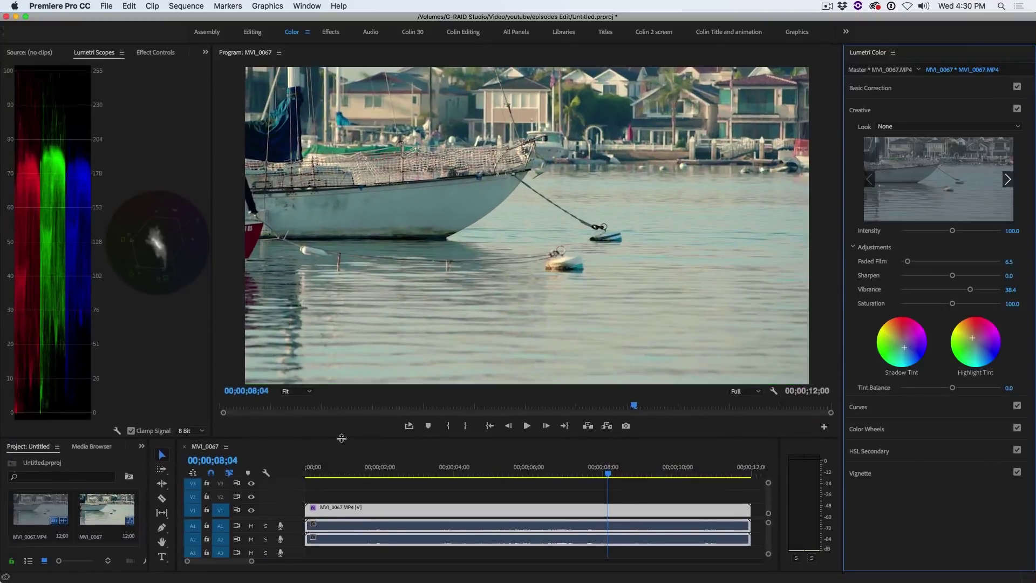
click(147, 52)
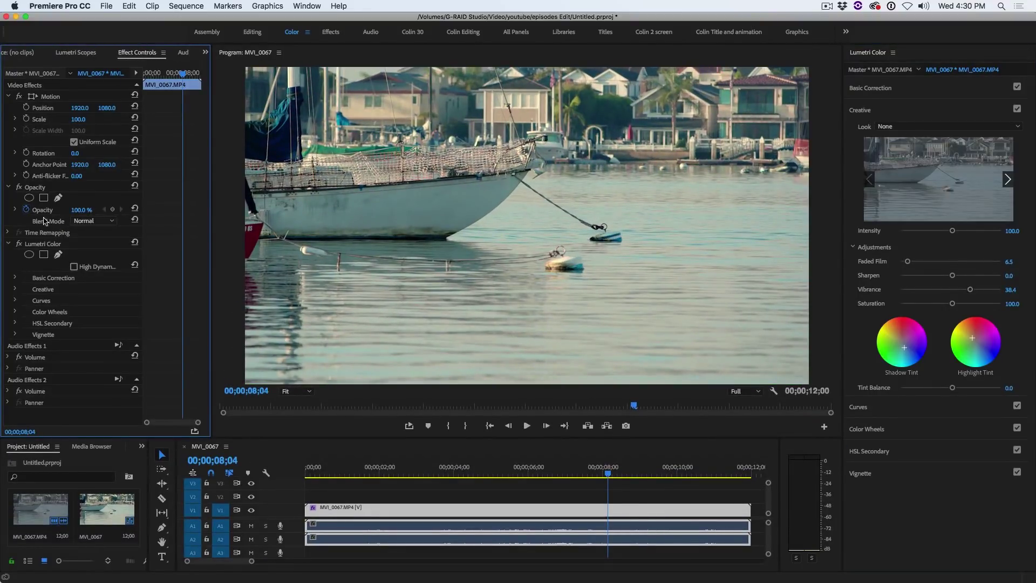
click(18, 244)
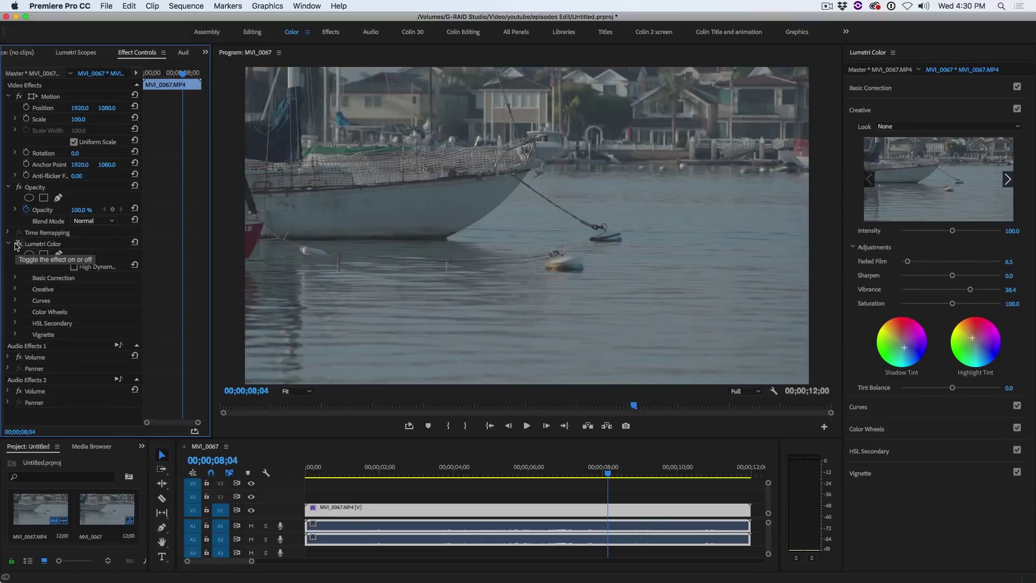
click(17, 244)
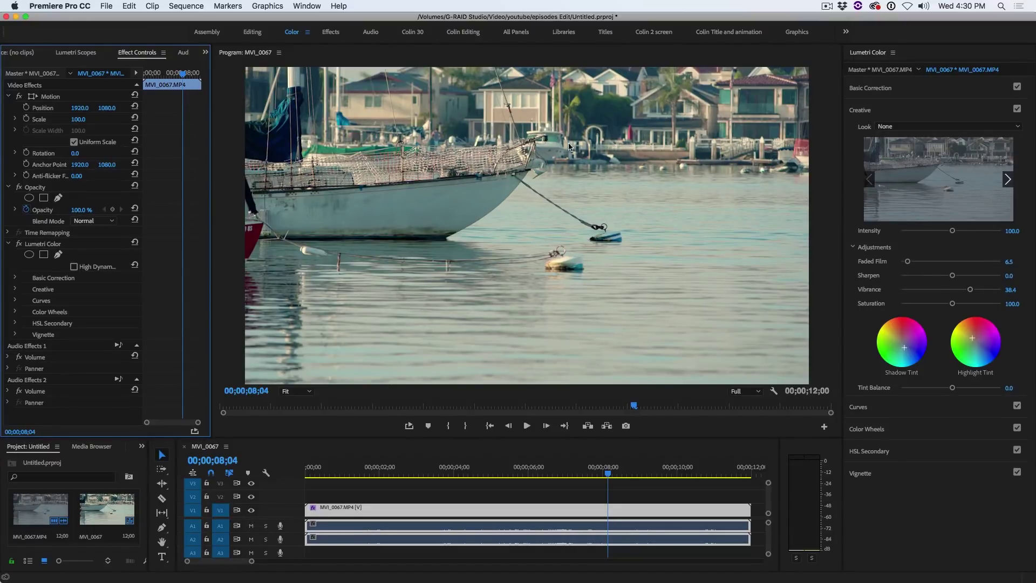
Choose Export .cube from the Lumetri Color panel menu
click(902, 87)
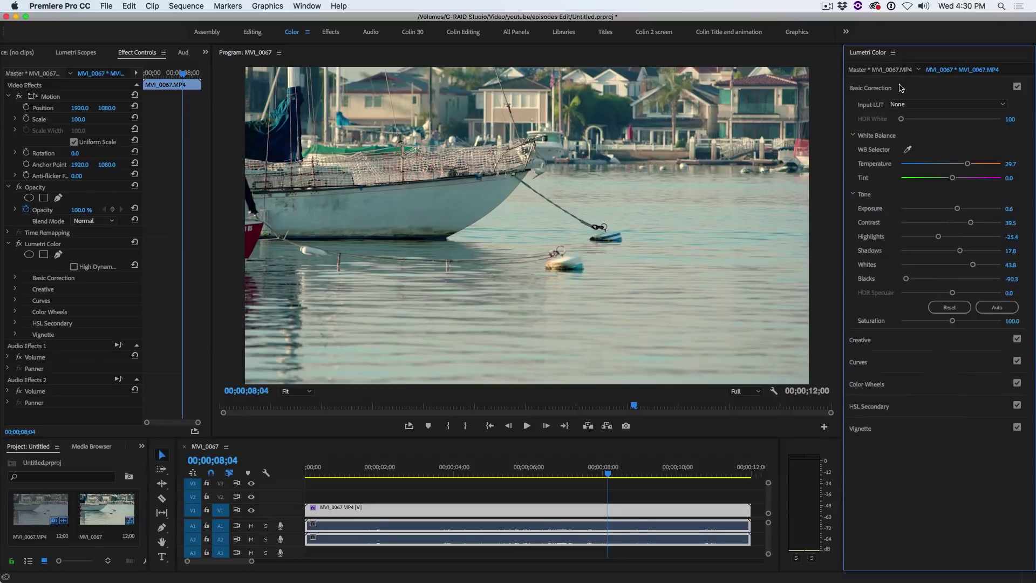
click(894, 53)
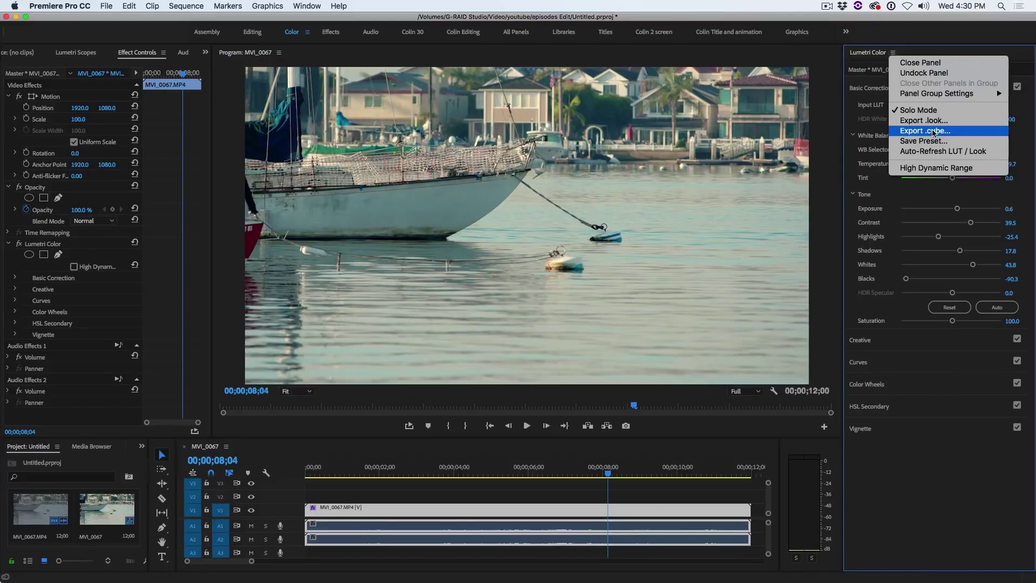
click(934, 131)
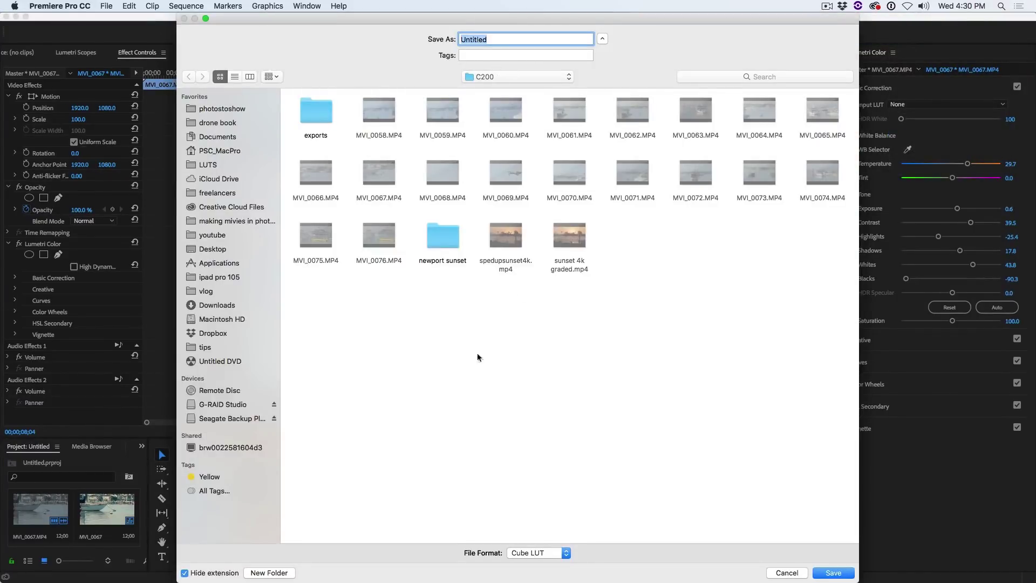
Create a 'lut' folder and save the LUT there as C200morning
click(265, 573)
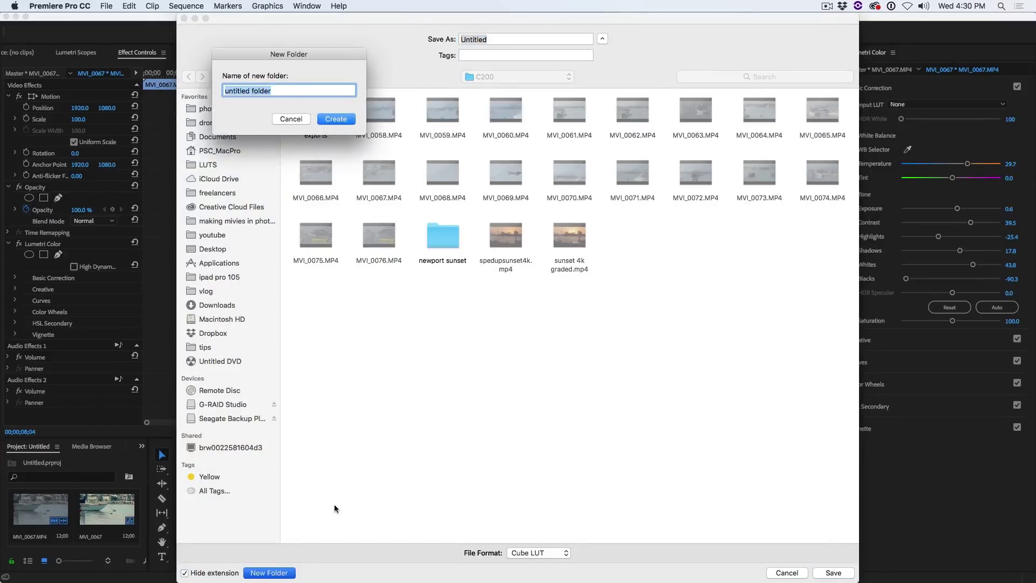
key(BackSpace)
text(lut)
click(335, 120)
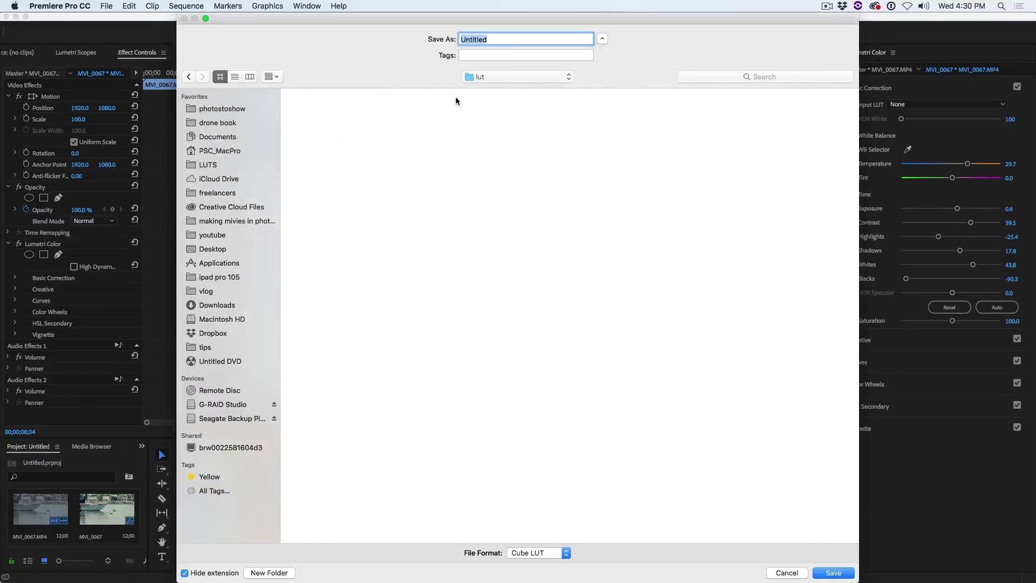
text(C)
text(200m)
text(orning)
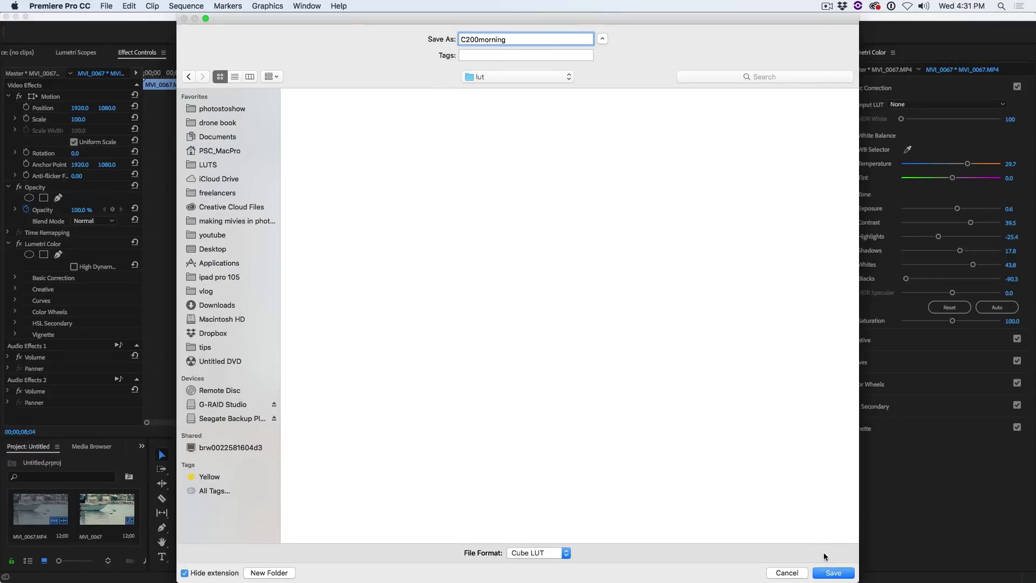
click(833, 572)
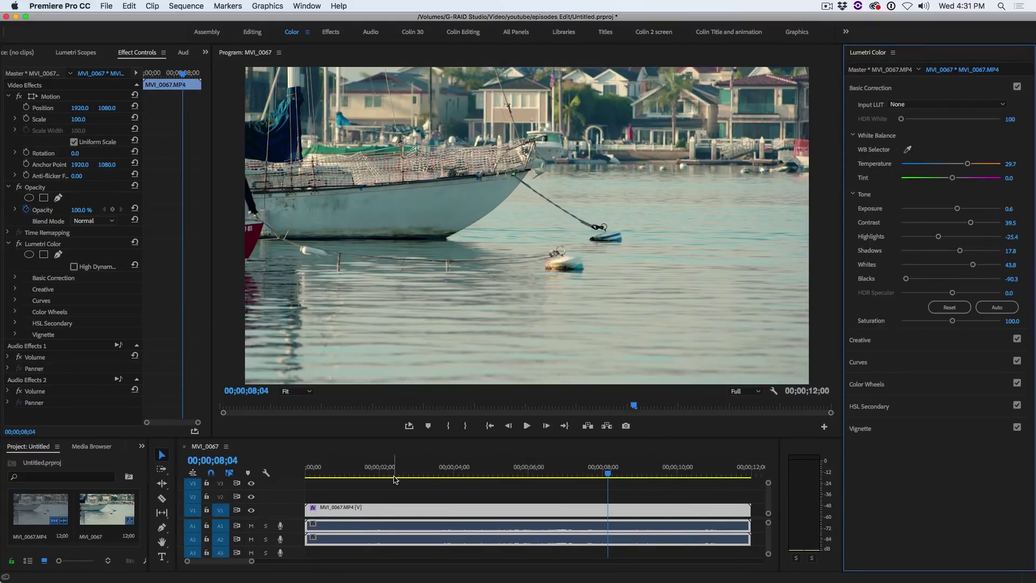
Load C200morning.cube as the second harbor clip's input LUT and compare it with and without the LUT
click(34, 506)
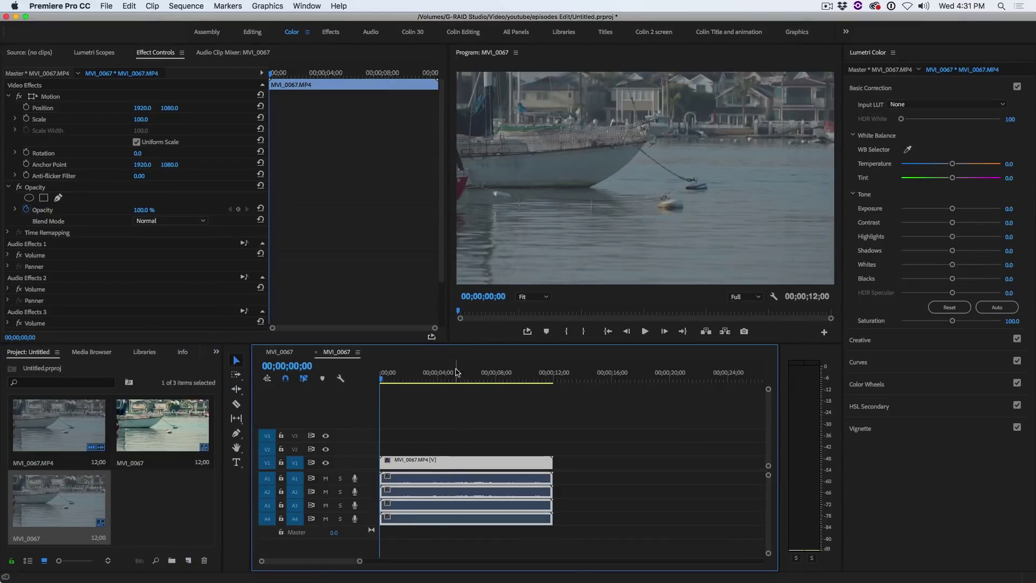
click(454, 374)
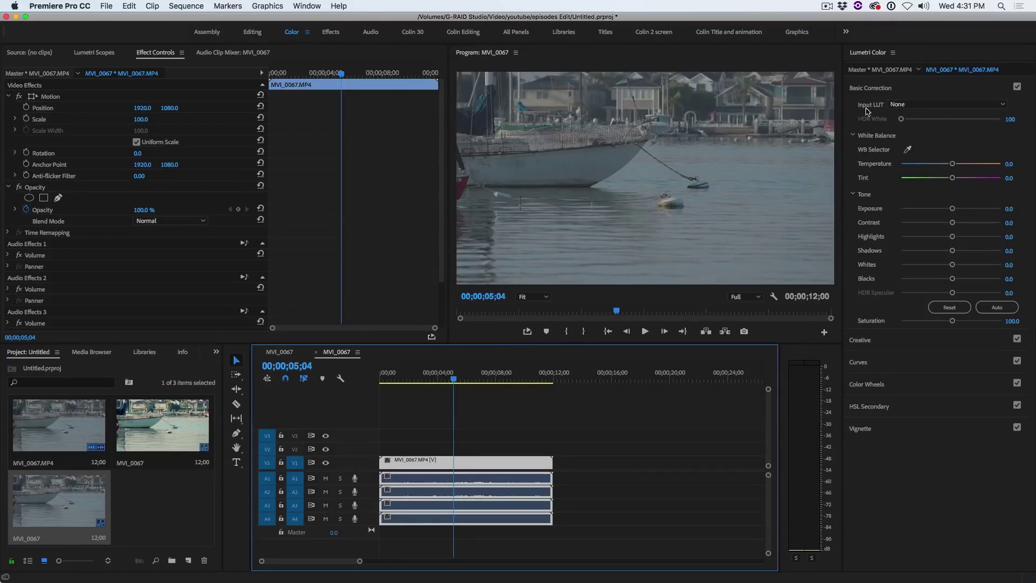
click(917, 108)
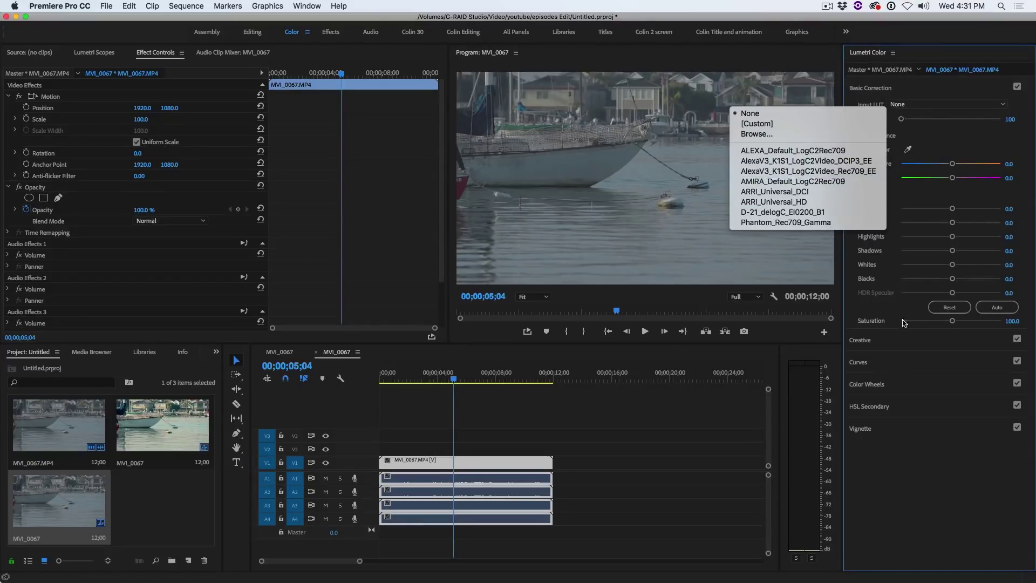
click(795, 133)
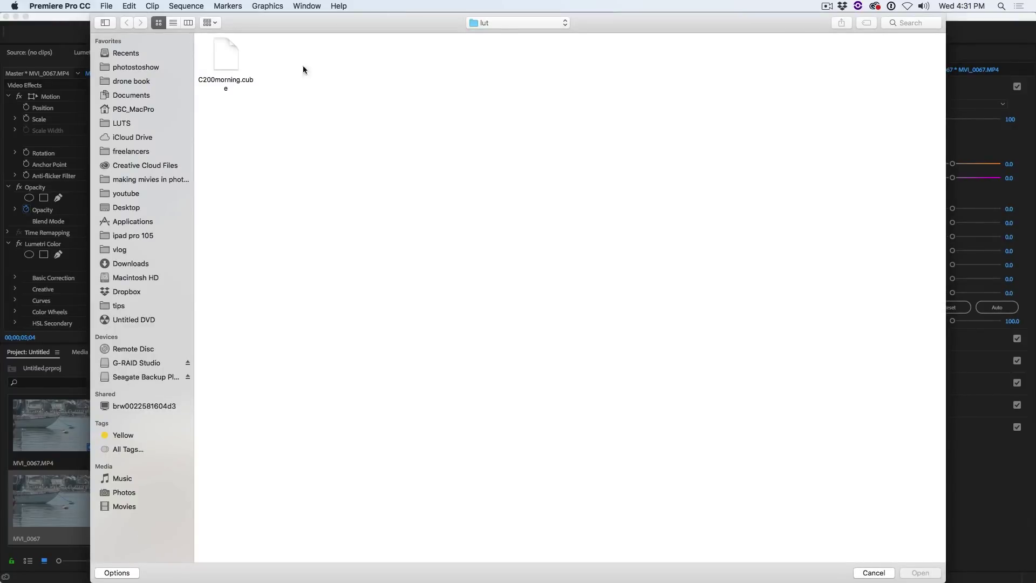
click(223, 50)
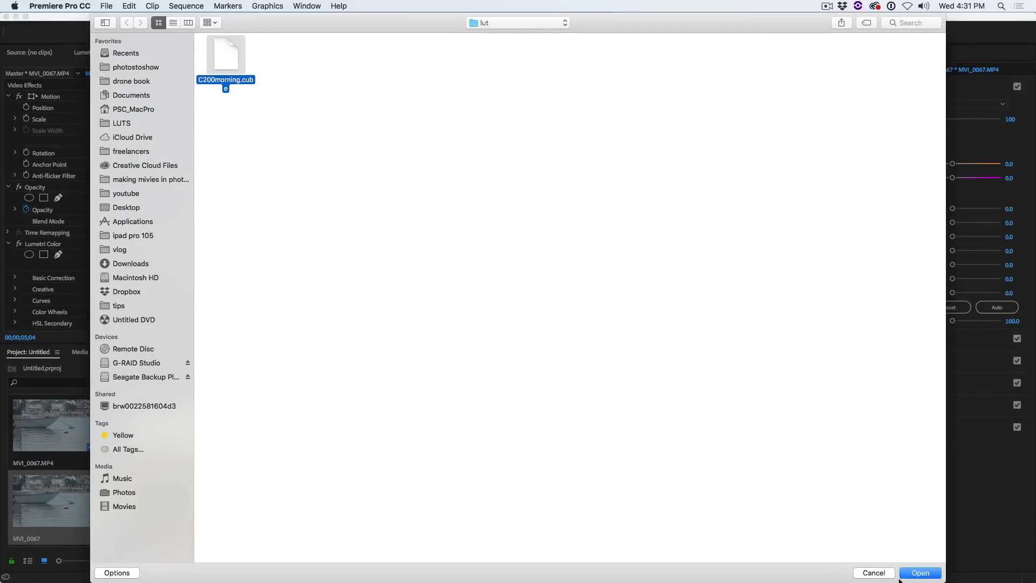
click(918, 572)
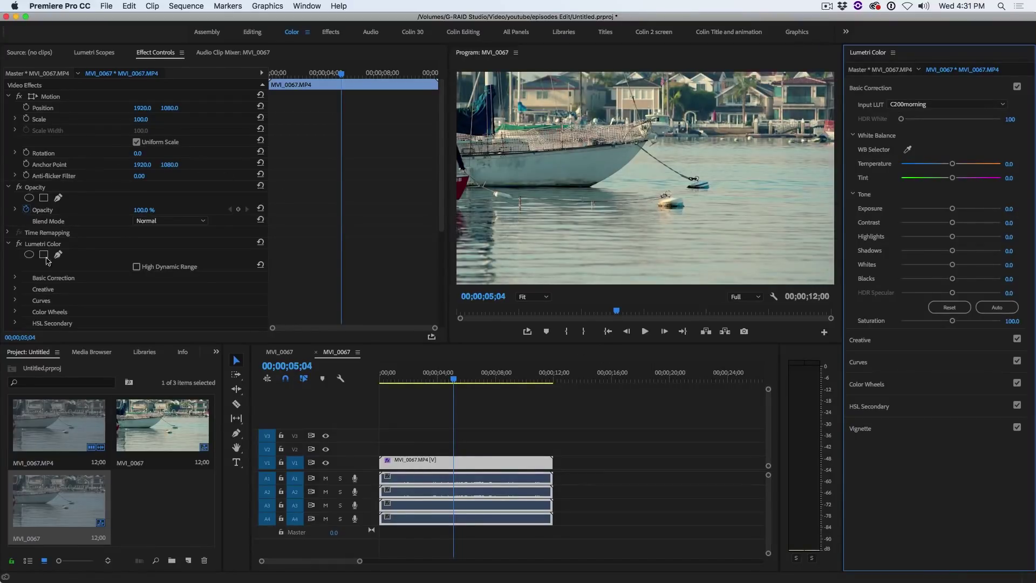
click(19, 244)
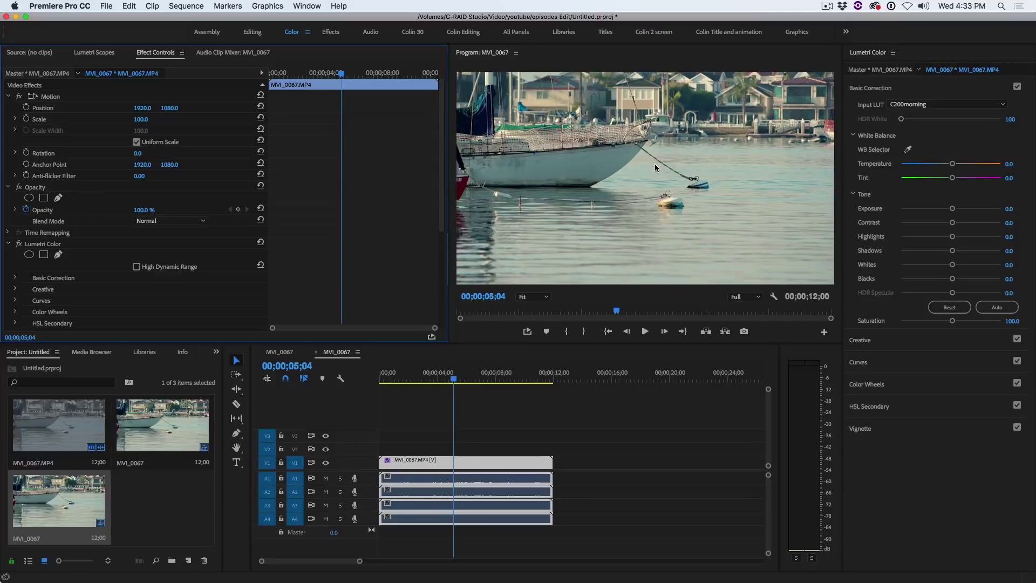
Save the project with Cmd+S
key(super+s)
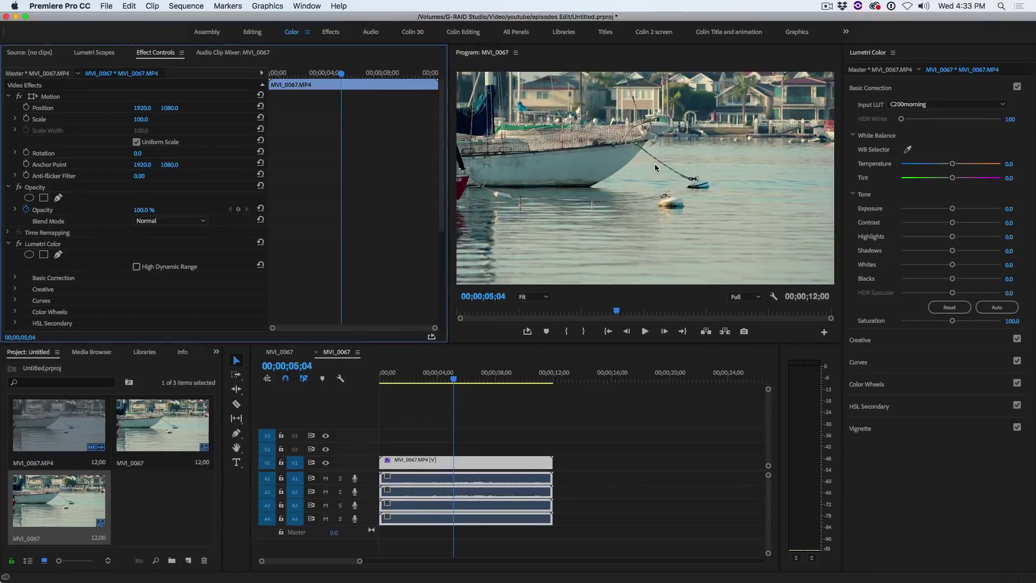